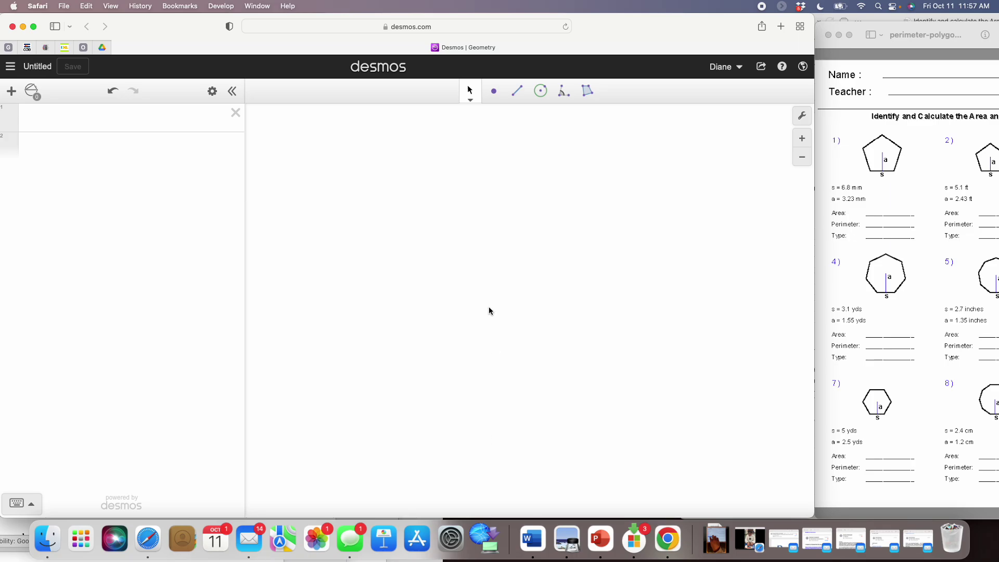
pyautogui.click(463, 26)
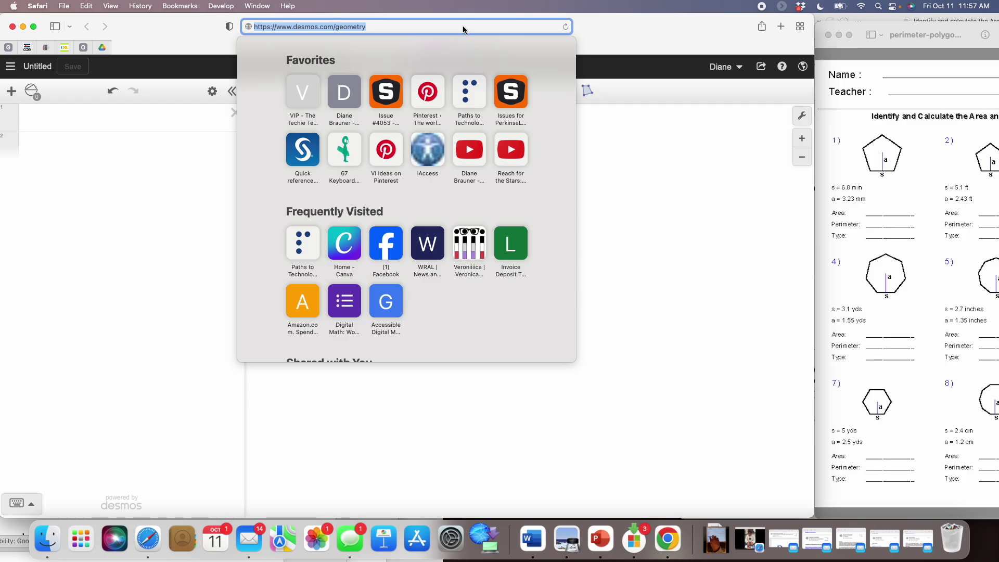
pyautogui.click(648, 230)
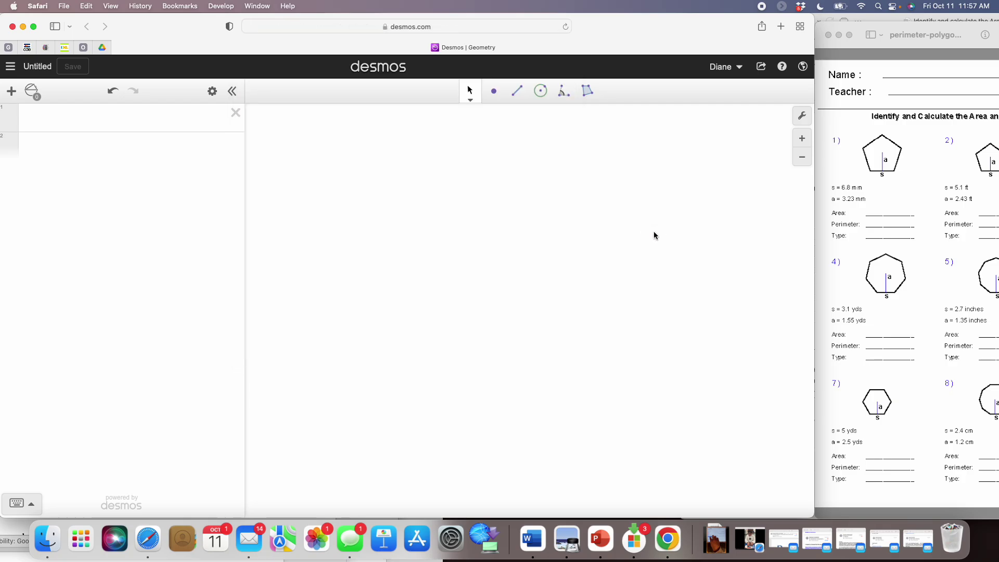
pyautogui.click(927, 394)
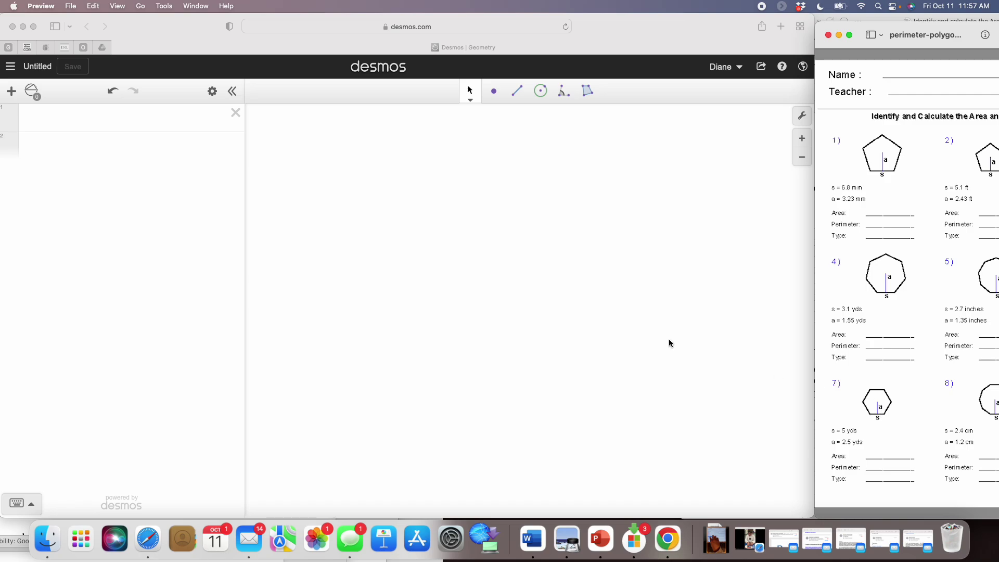
# Step: Turn on the grid with minor gridlines for the blank geometry canvas
pyautogui.click(554, 273)
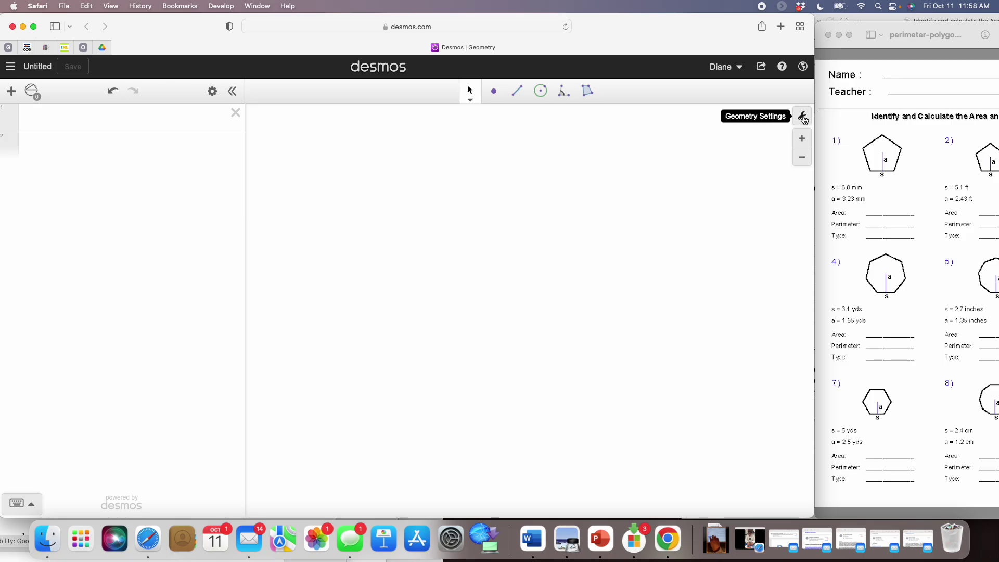
pyautogui.click(803, 118)
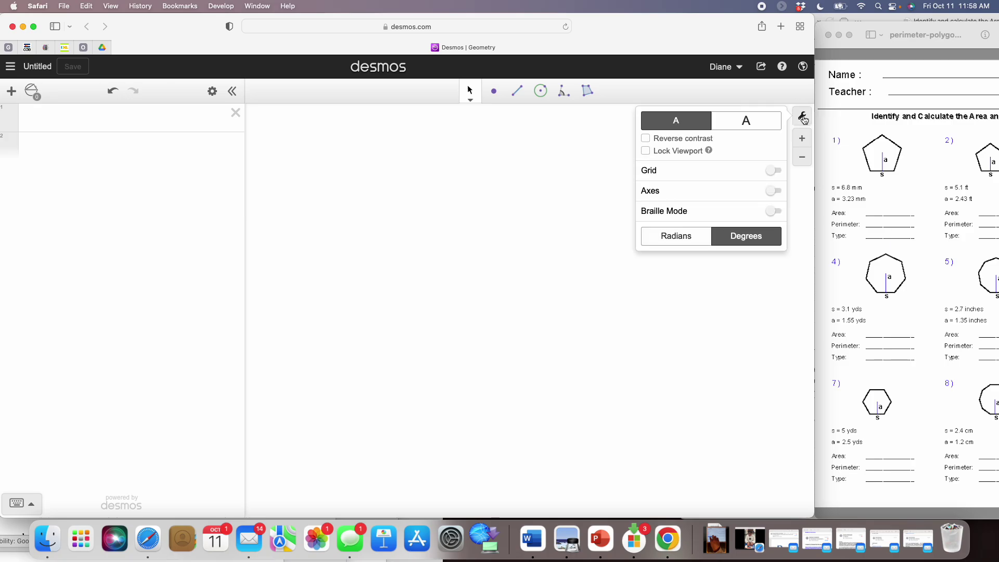
pyautogui.click(770, 172)
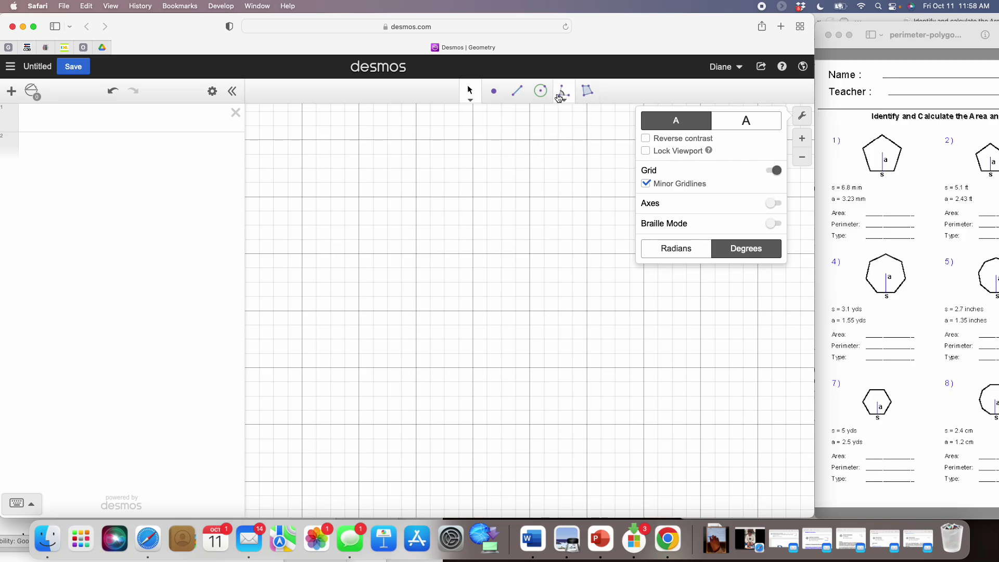
# Step: Draw a six-sided polygon about four major grid squares wide and three tall, with horizontal upper and lower sides
pyautogui.click(588, 95)
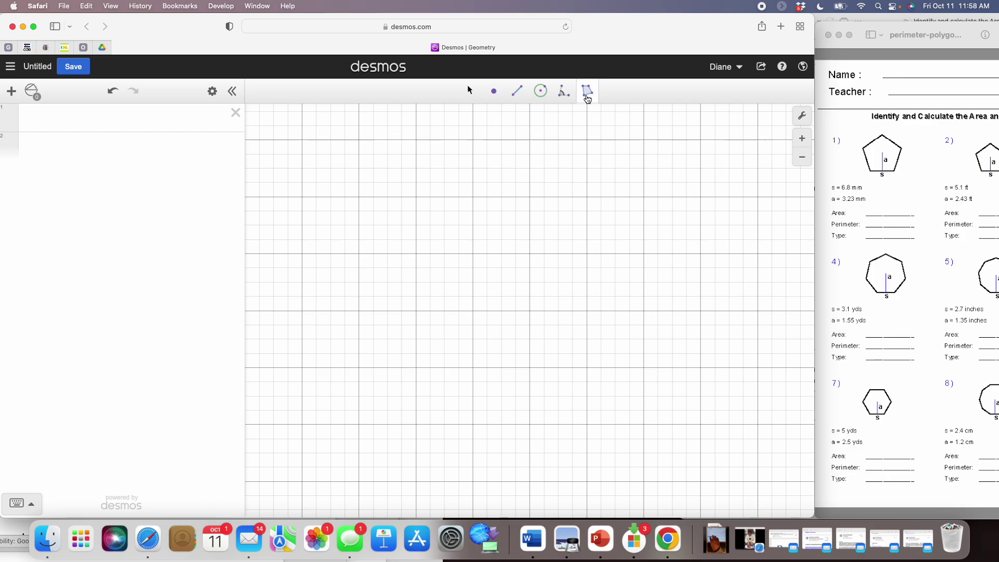
pyautogui.click(587, 197)
pyautogui.click(473, 197)
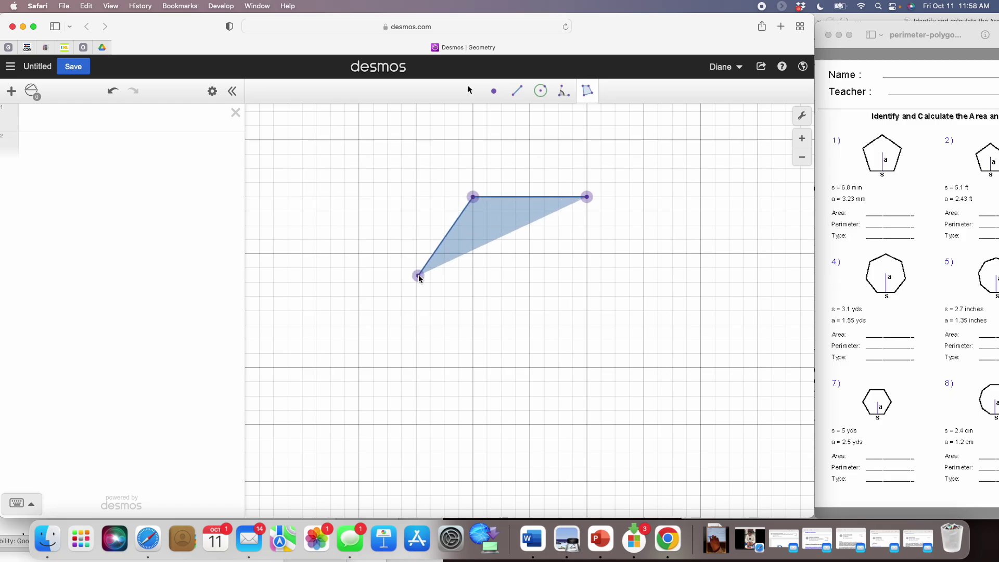
pyautogui.click(419, 283)
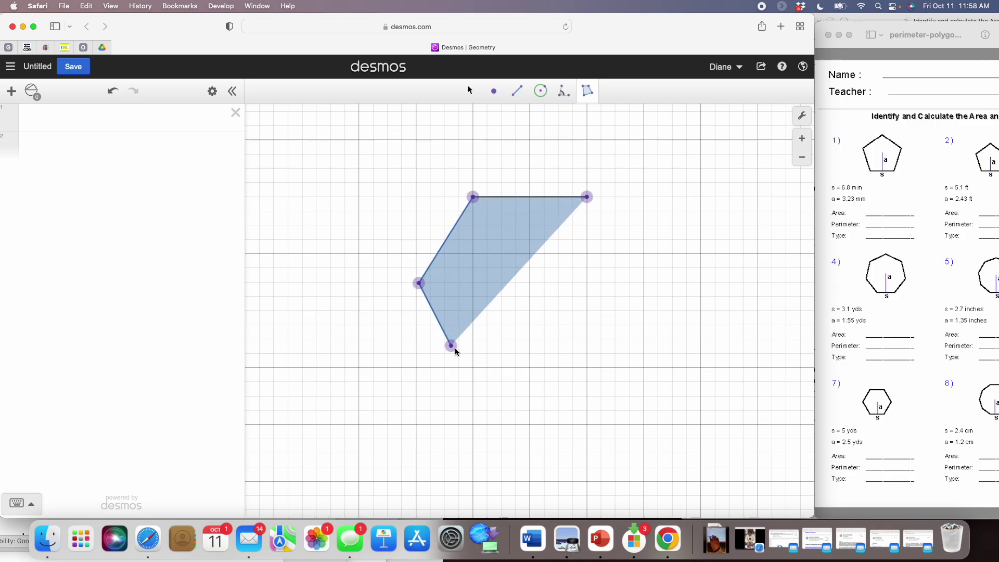
pyautogui.click(478, 372)
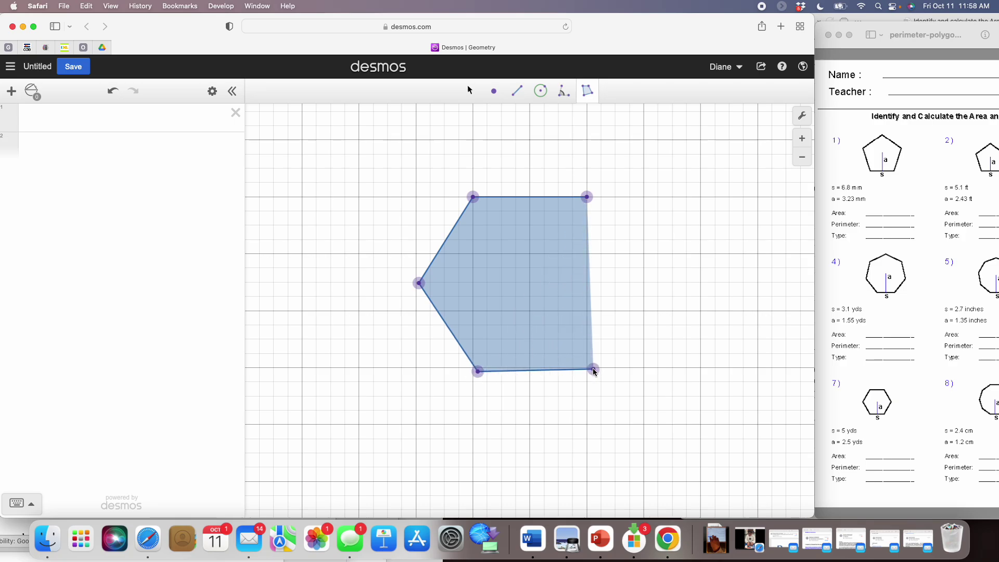
pyautogui.click(594, 370)
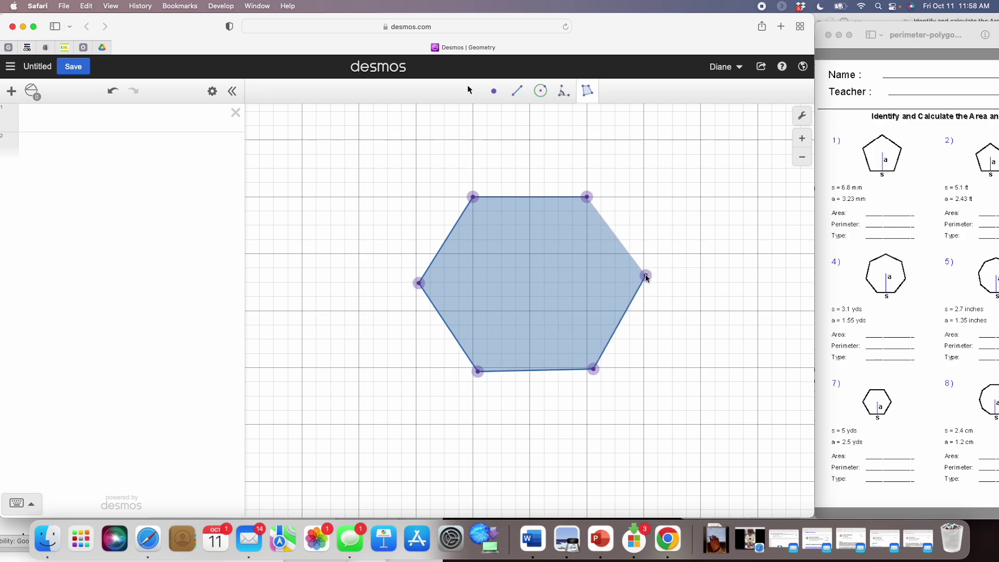
pyautogui.click(646, 279)
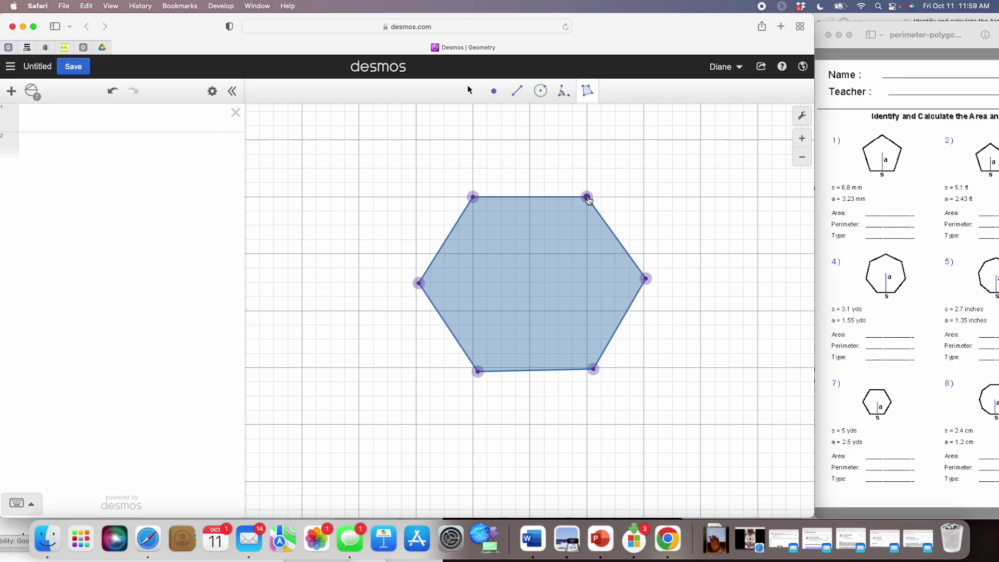
# Step: Adjust the hexagon's vertices, moving both side vertices slightly inward and aligning the two lower vertices on the gridline beneath the upper ones
pyautogui.click(470, 91)
pyautogui.click(470, 92)
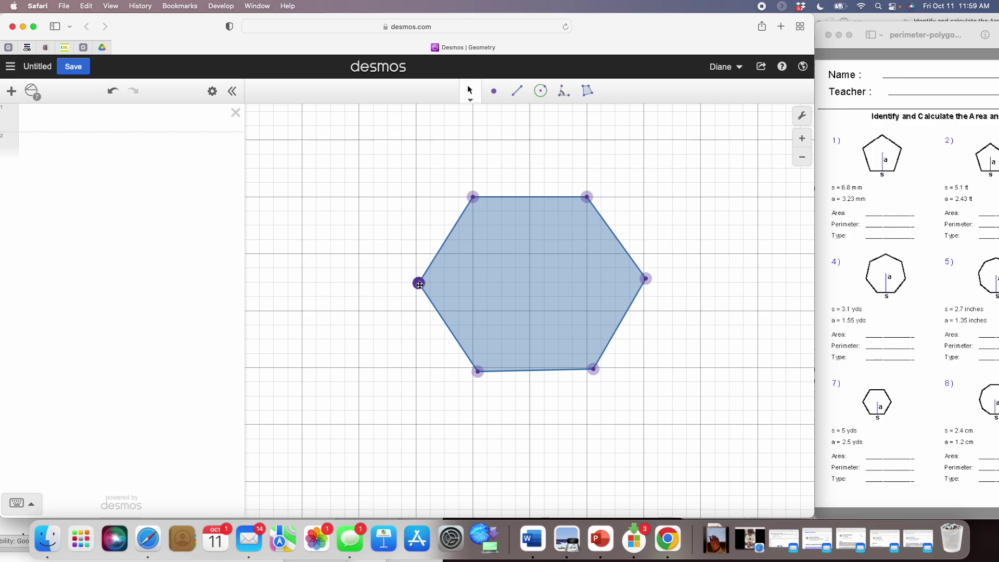
pyautogui.moveTo(420, 283); pyautogui.dragTo(428, 280)
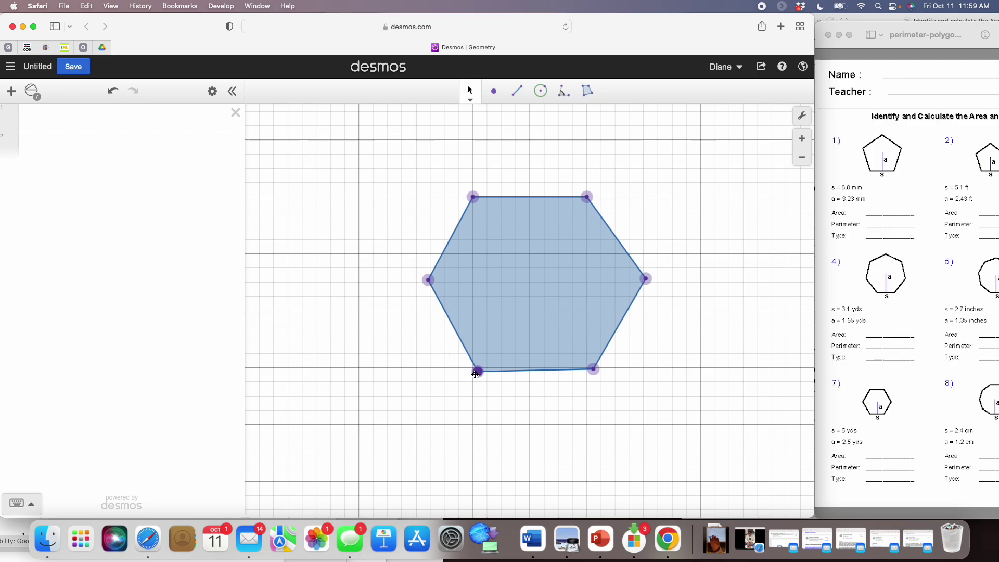
pyautogui.moveTo(475, 374); pyautogui.dragTo(478, 369)
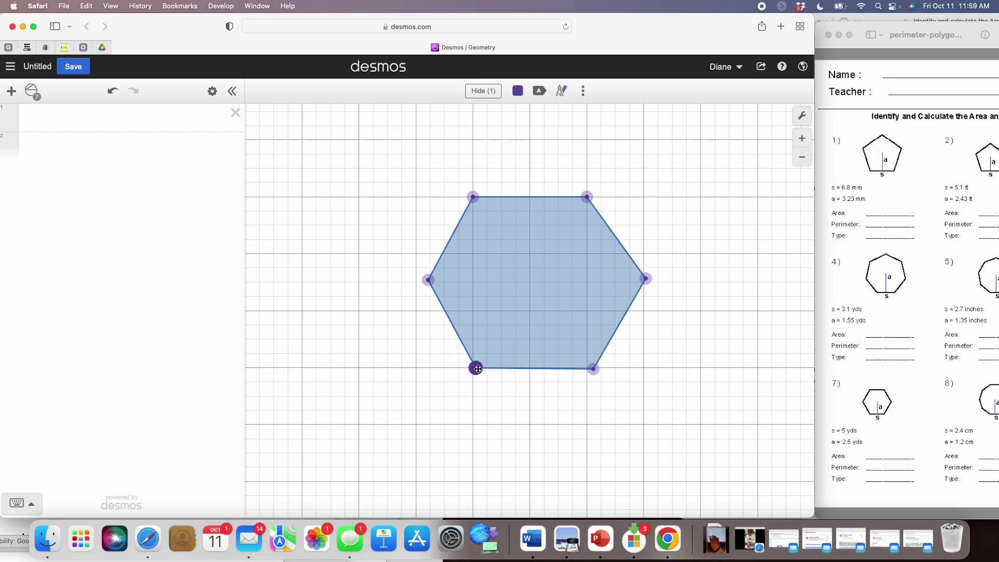
pyautogui.moveTo(594, 368); pyautogui.dragTo(588, 368)
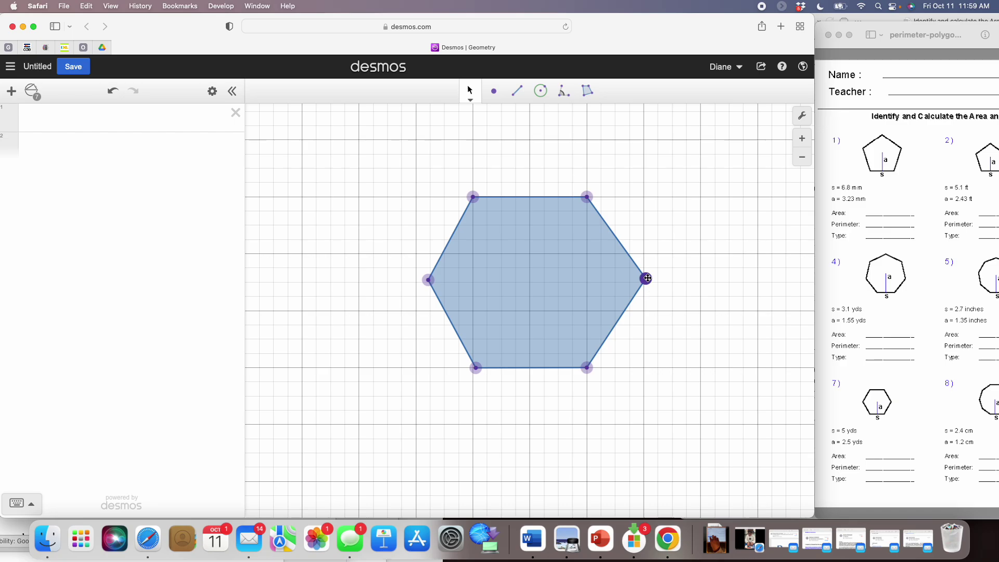
pyautogui.moveTo(645, 279); pyautogui.dragTo(634, 278)
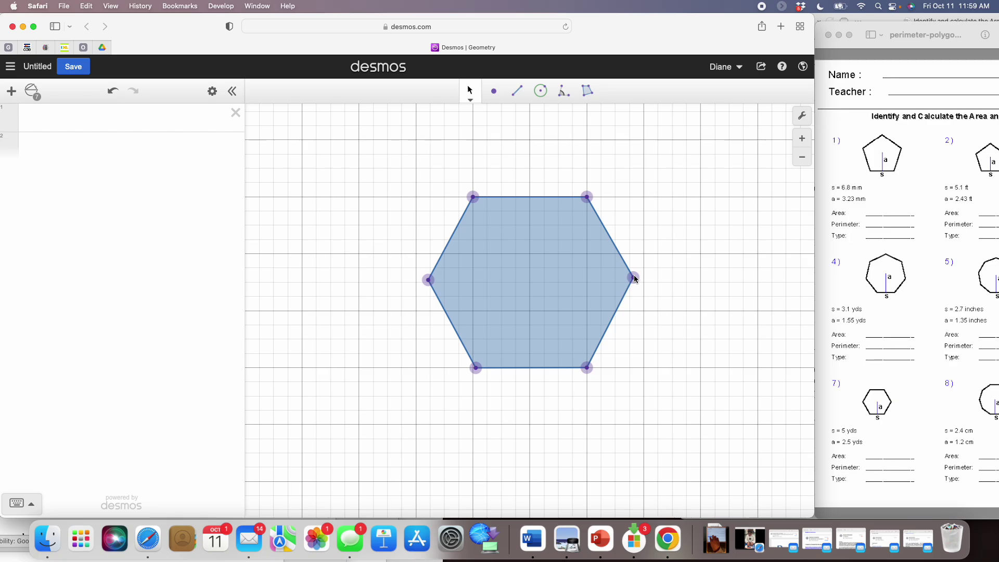
# Step: Draw a vertical segment from the middle of the hexagon's lower side to its centre as the apothem
pyautogui.click(518, 96)
pyautogui.click(518, 95)
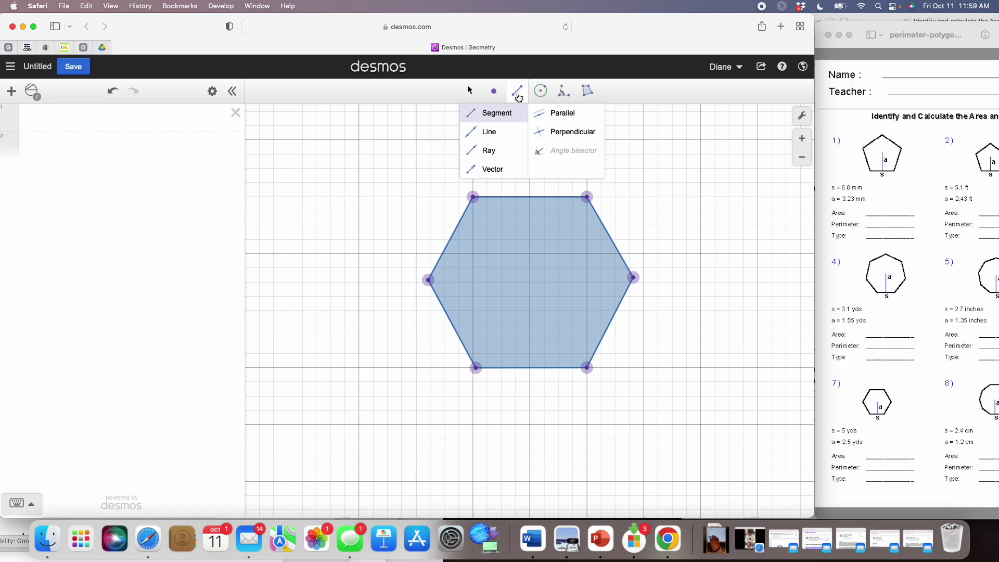
pyautogui.click(501, 115)
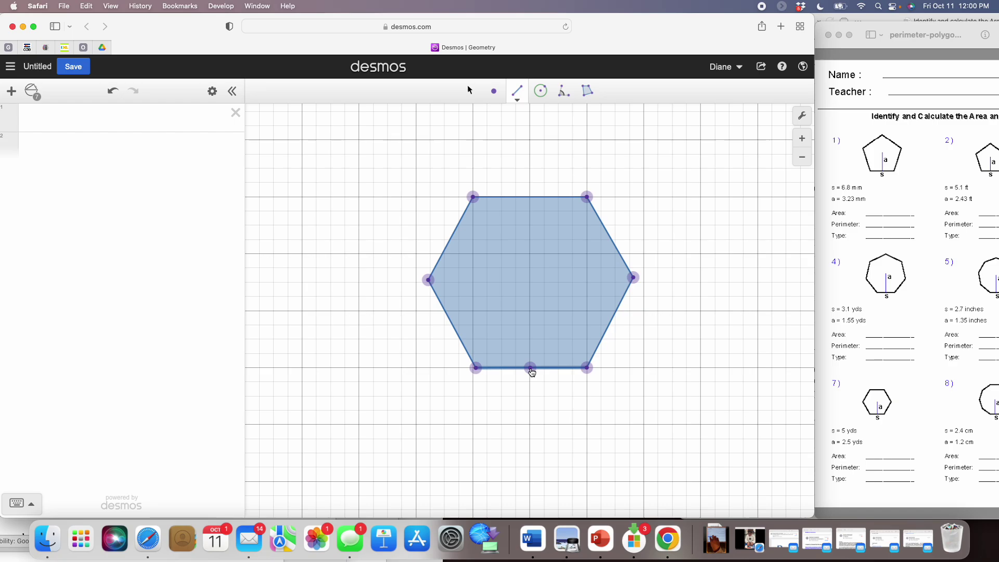
pyautogui.click(531, 369)
pyautogui.click(530, 283)
pyautogui.click(529, 284)
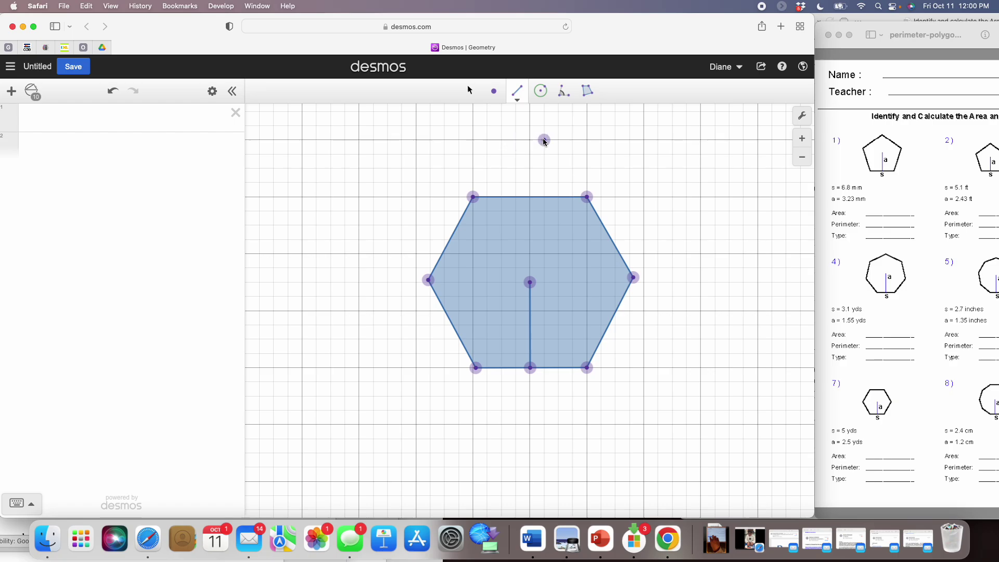
# Step: Label the segment's endpoint at the hexagon's centre A and show a label on its endpoint on the lower side
pyautogui.click(470, 91)
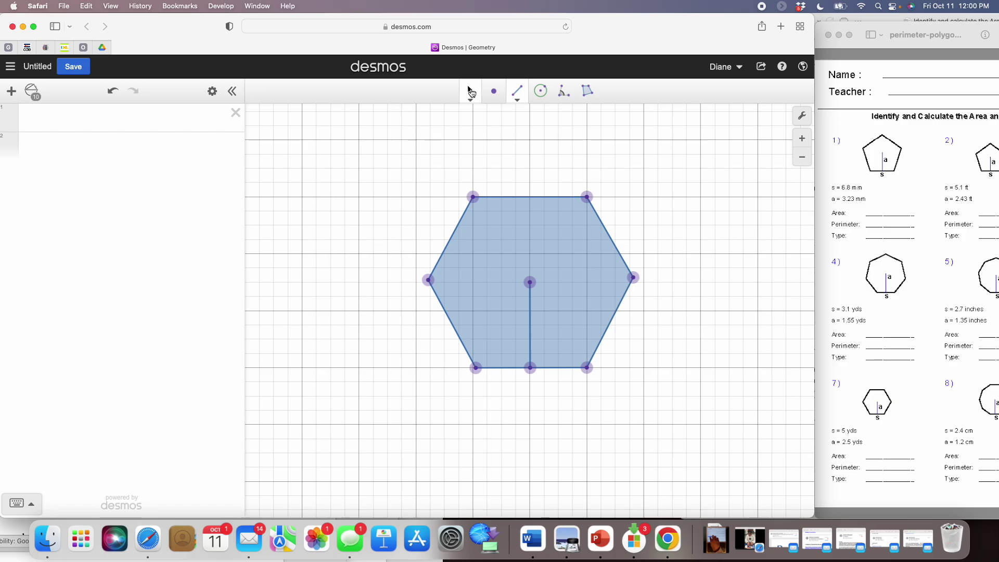
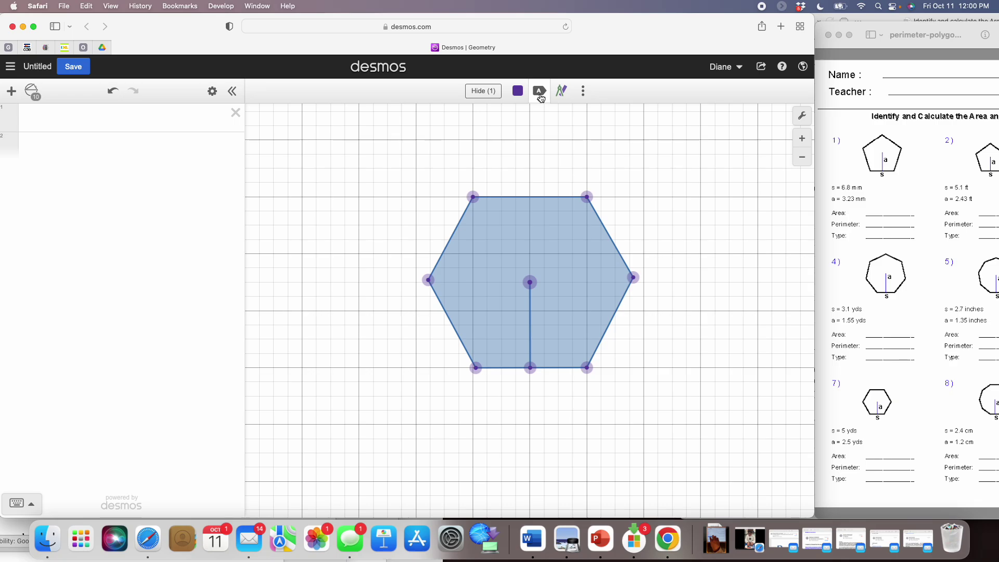
pyautogui.click(539, 91)
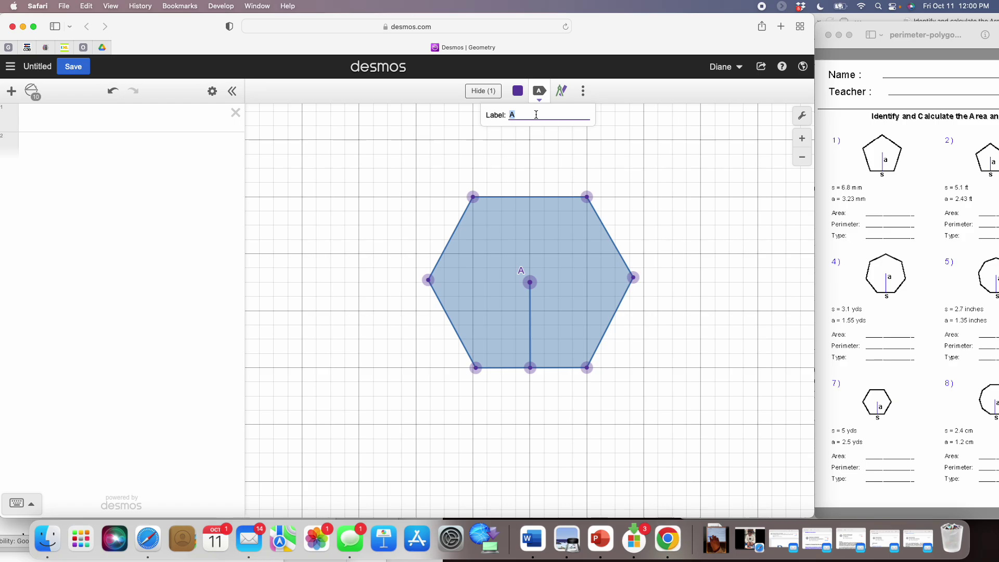
pyautogui.click(530, 370)
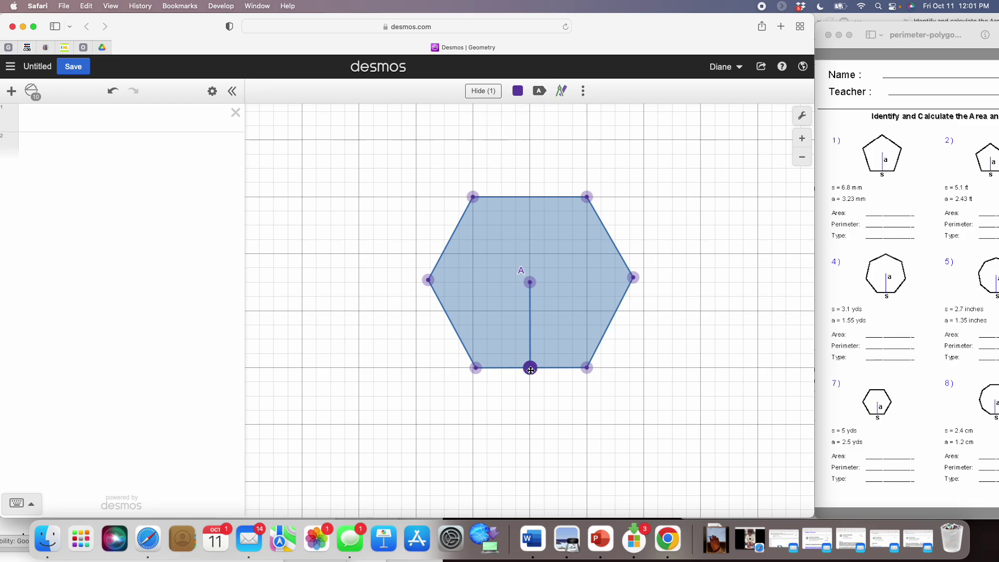
pyautogui.click(539, 96)
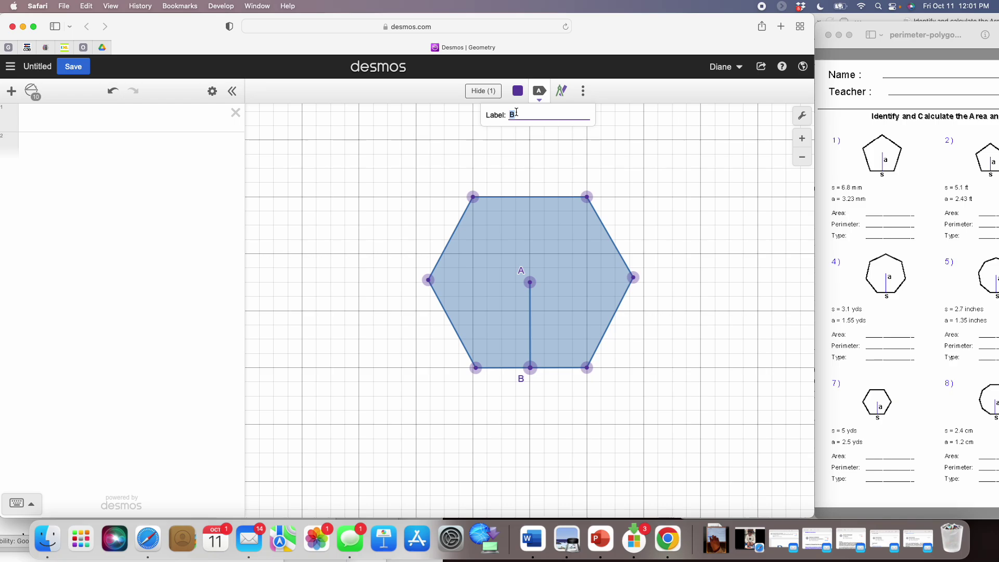
# Step: Change the label of the segment's endpoint on the lower side to S
pyautogui.press('super+s')
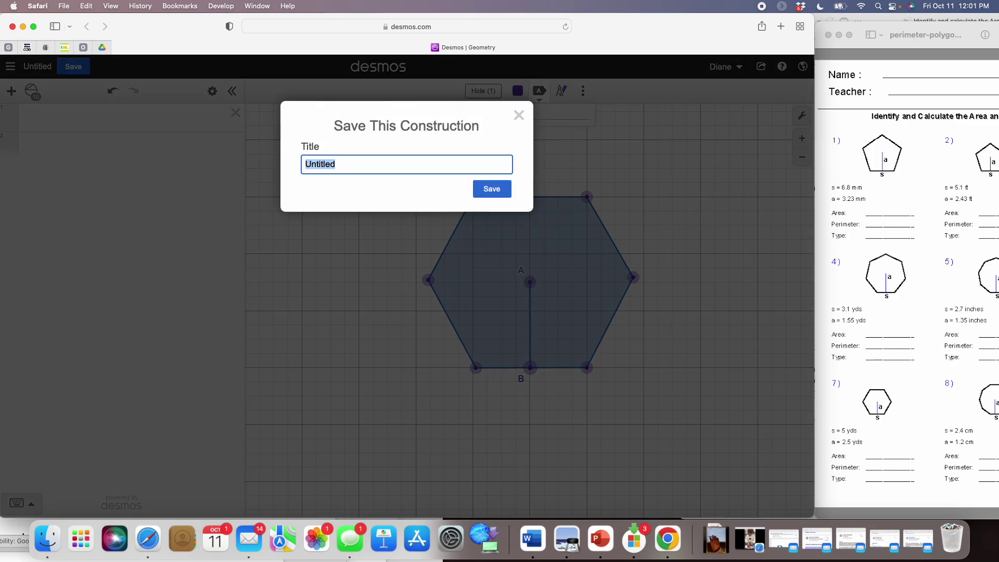
pyautogui.click(519, 116)
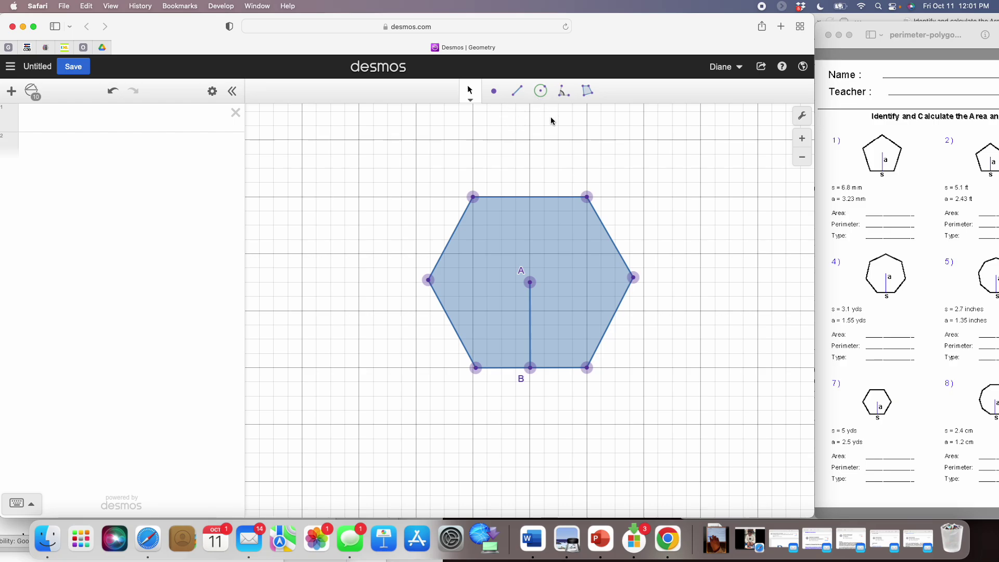
pyautogui.click(529, 369)
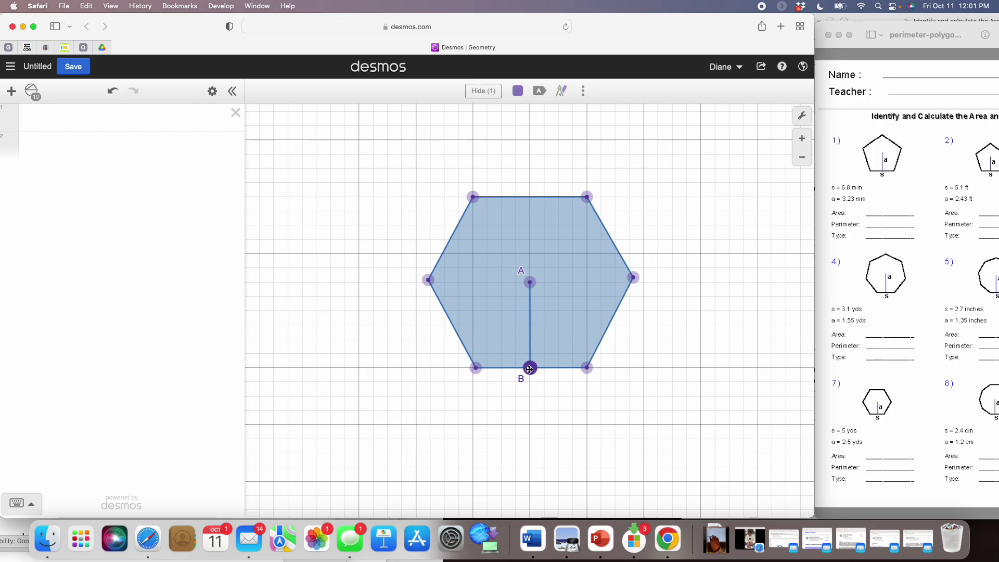
pyautogui.click(539, 91)
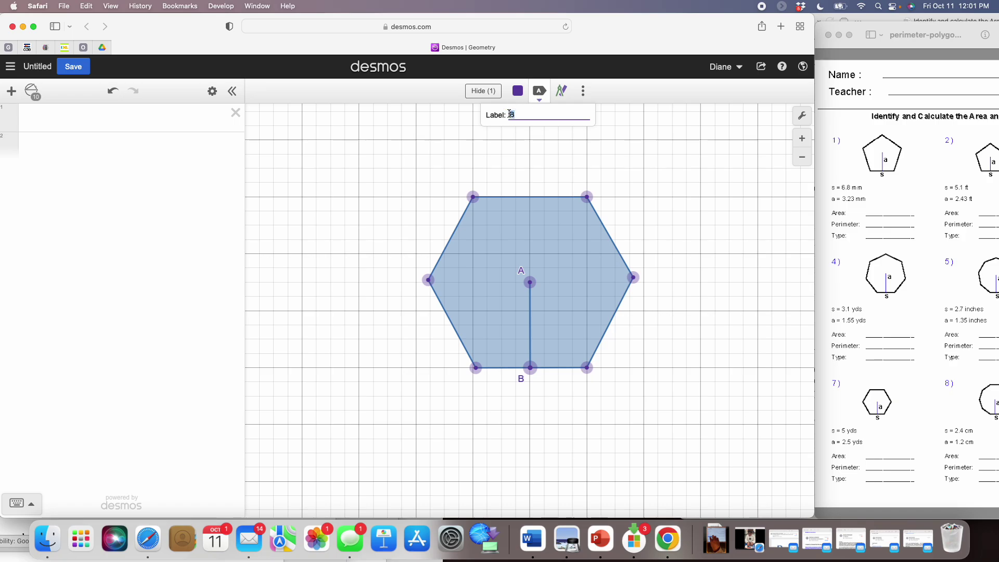
pyautogui.write('S')
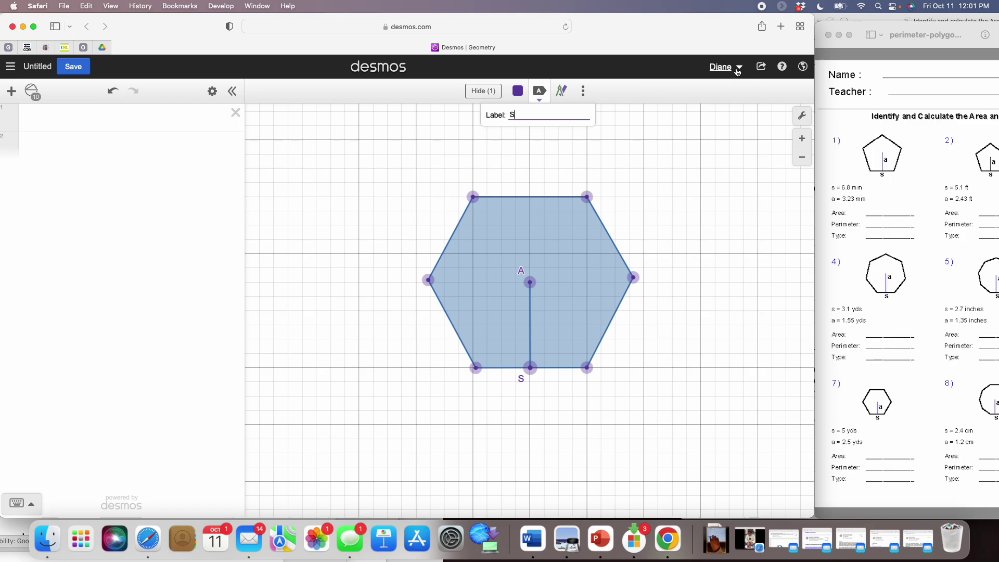
# Step: Save the construction with the title "Image 7"
pyautogui.click(75, 68)
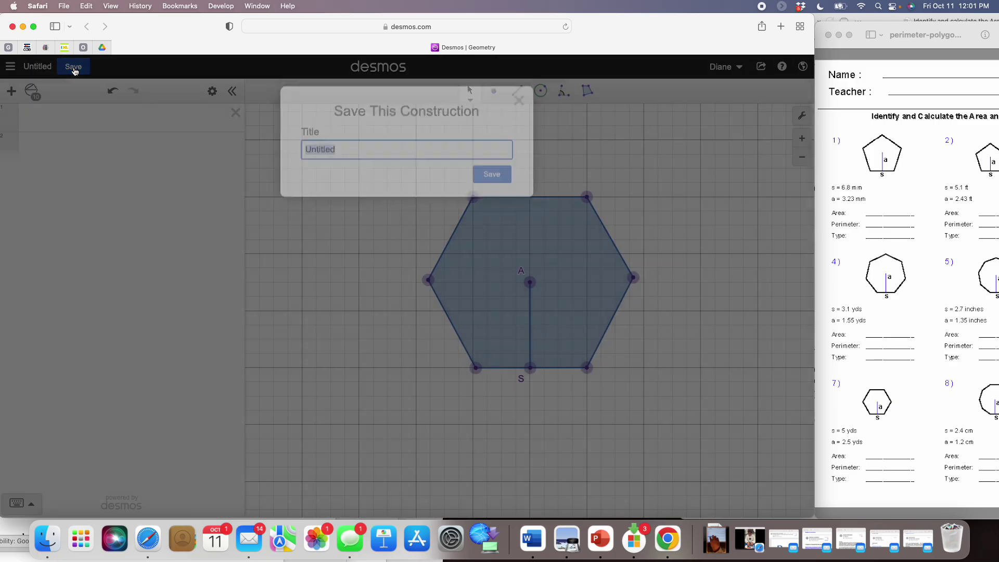
pyautogui.click(362, 167)
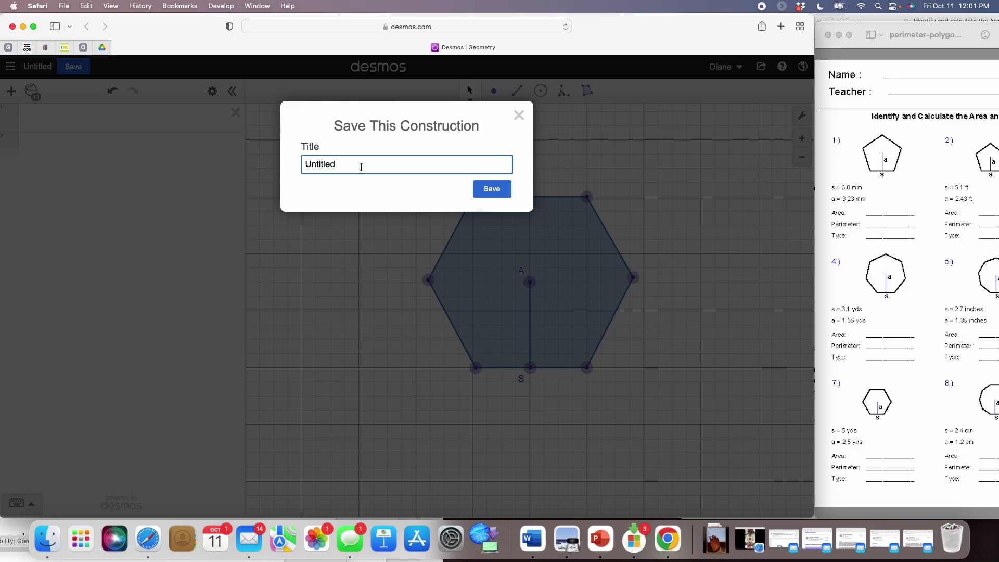
pyautogui.write('hex')
pyautogui.press('BackSpace')
pyautogui.press('BackSpace')
pyautogui.press('BackSpace')
pyautogui.press('BackSpace')
pyautogui.press('BackSpace')
pyautogui.press('BackSpace')
pyautogui.press('BackSpace')
pyautogui.press('BackSpace')
pyautogui.press('BackSpace')
pyautogui.press('BackSpace')
pyautogui.press('BackSpace')
pyautogui.write('Image 7')
pyautogui.click(498, 194)
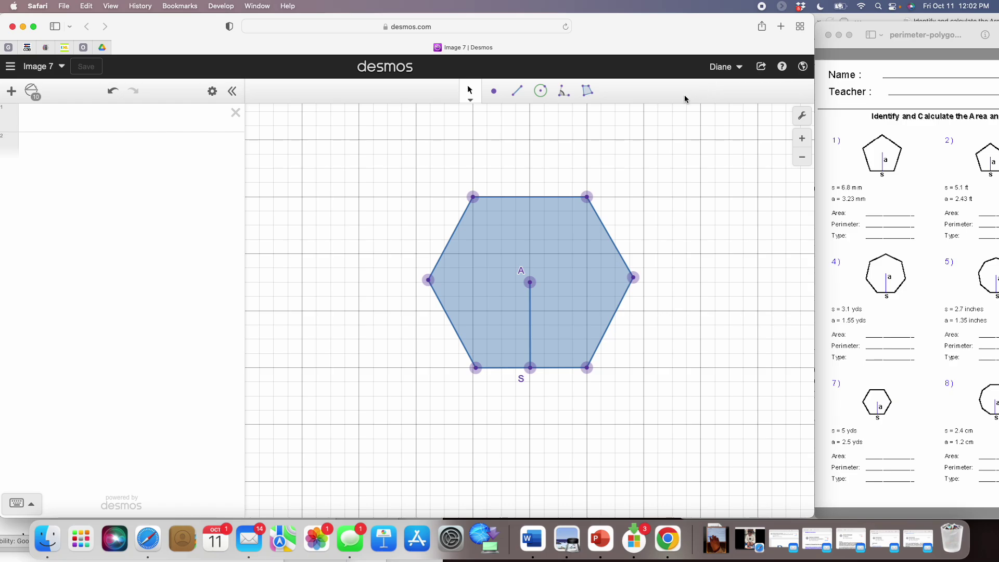
# Step: Copy the share link of the saved construction
pyautogui.click(761, 68)
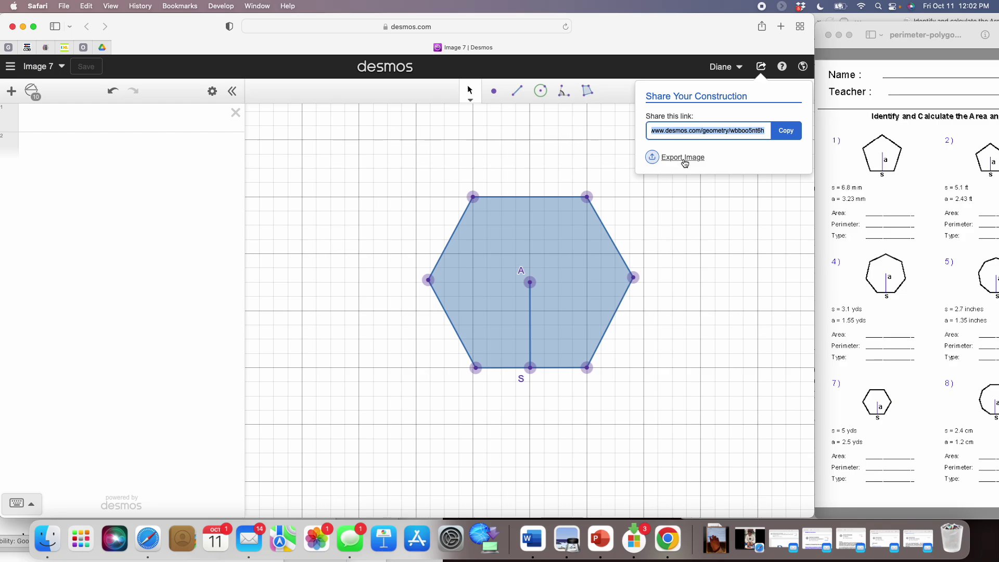
pyautogui.click(787, 133)
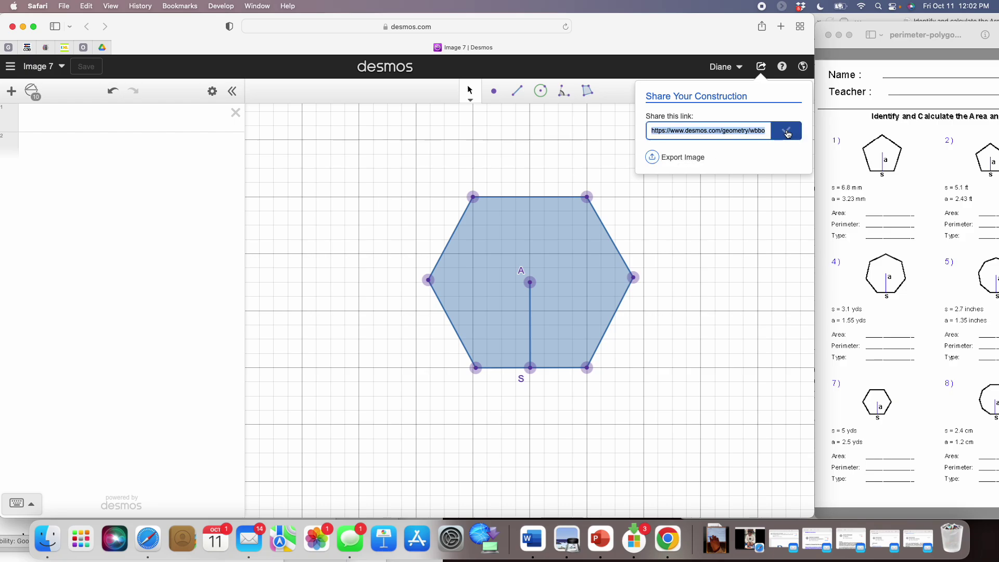
# Step: Export the construction as a medium square PNG image with thin lines and close the export dialog
pyautogui.click(653, 158)
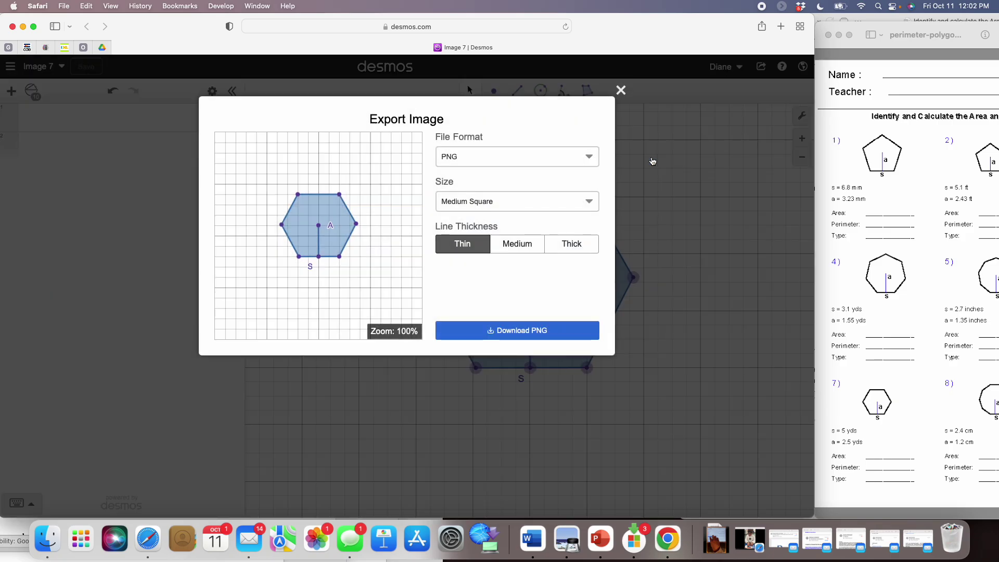
pyautogui.click(526, 333)
pyautogui.click(526, 334)
pyautogui.click(526, 333)
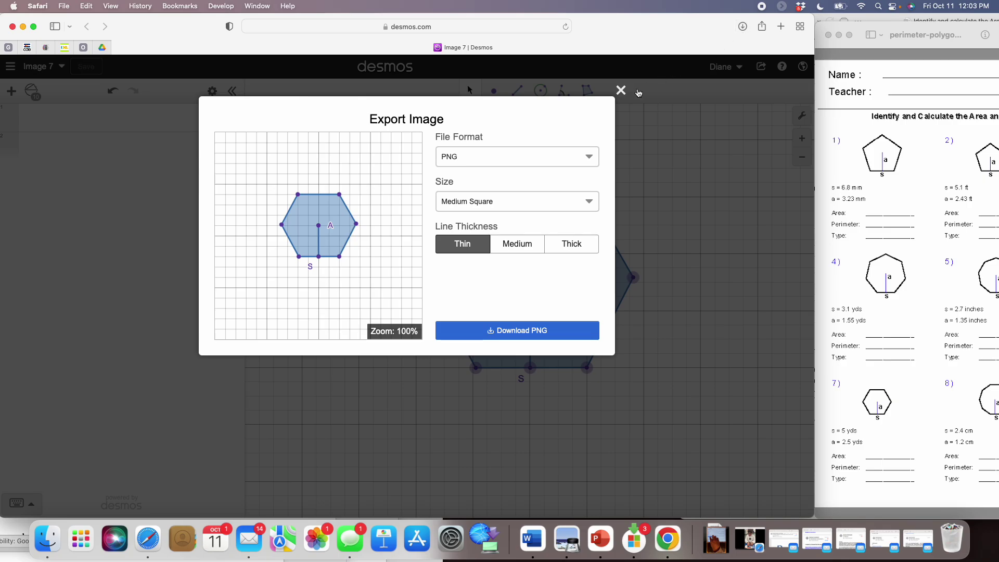
pyautogui.click(621, 90)
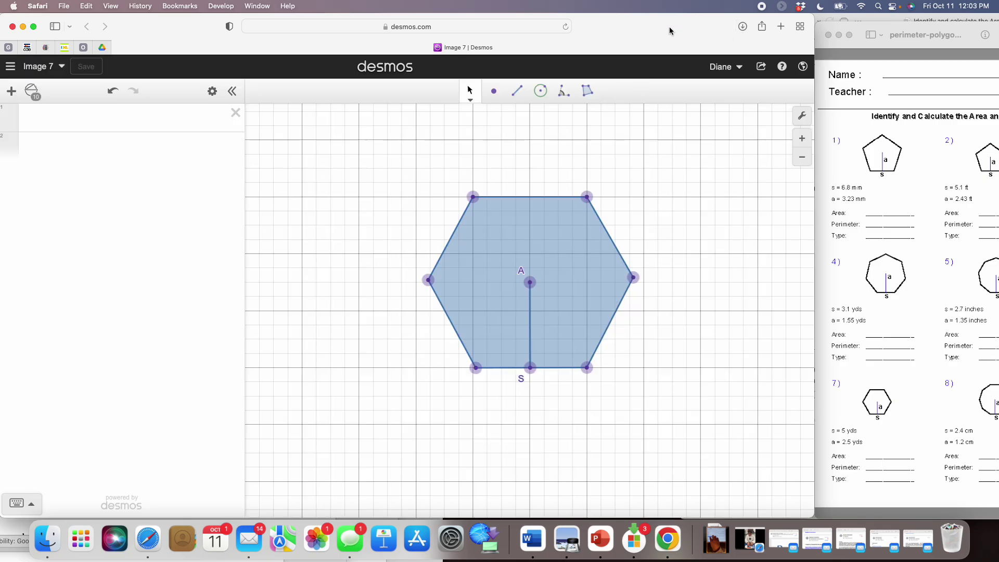
# Step: Switch to the Word document and hyperlink the problem 7 text "Image 7" to the copied Desmos share link
pyautogui.moveTo(669, 29); pyautogui.dragTo(583, 26)
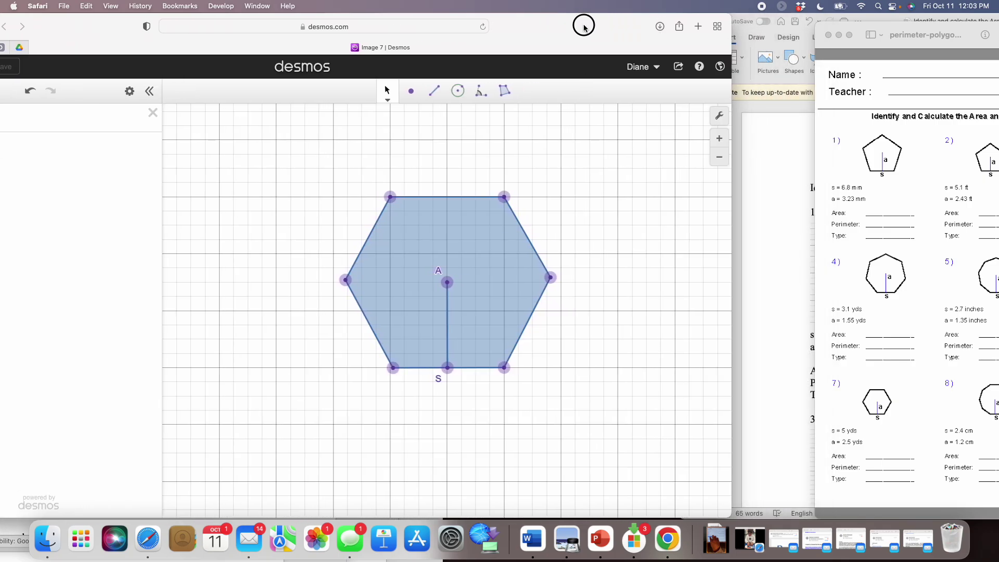
pyautogui.click(776, 151)
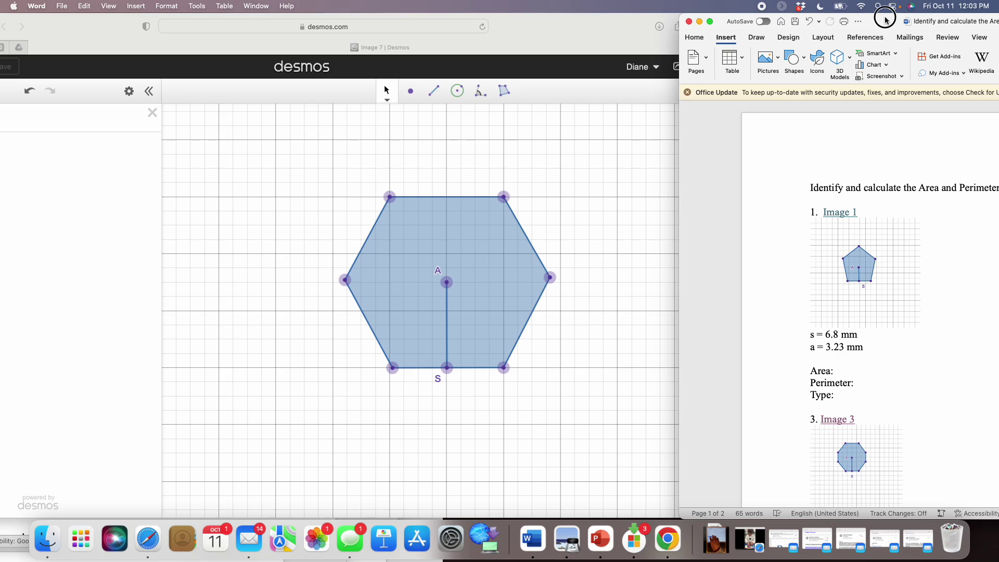
pyautogui.moveTo(879, 19); pyautogui.dragTo(501, 18)
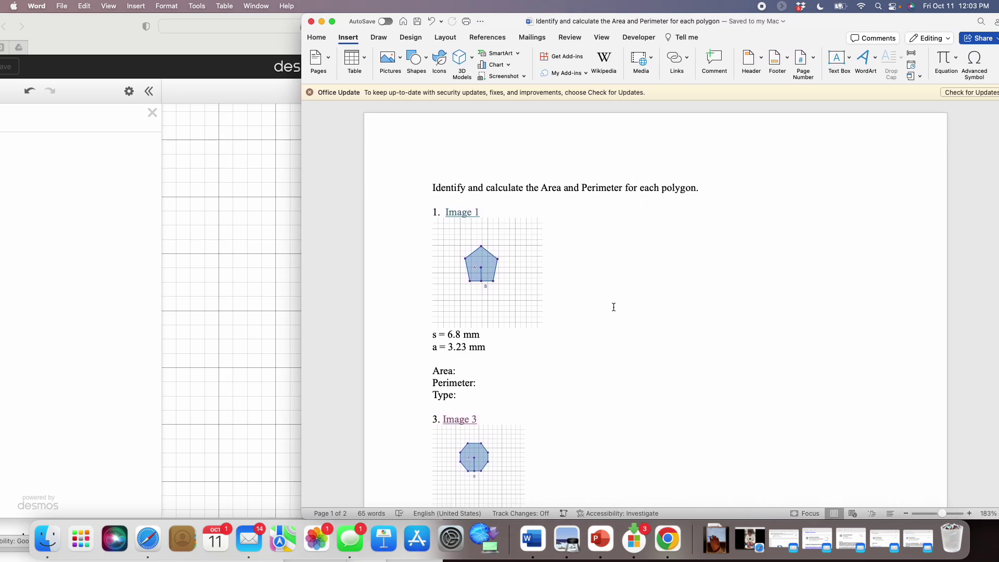
pyautogui.scroll(-3, 614, 307)
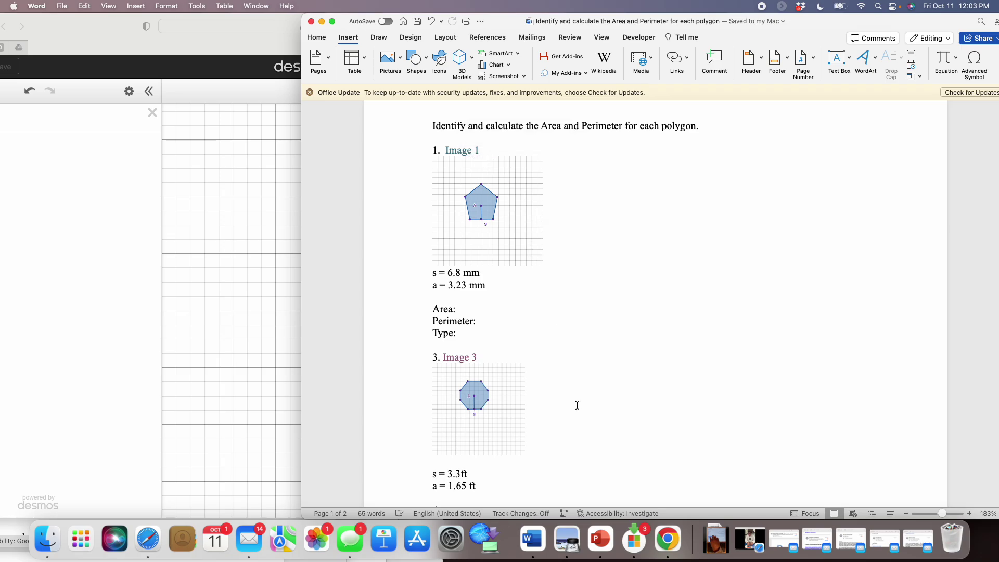
pyautogui.scroll(-8, 577, 404)
pyautogui.scroll(-15, 576, 404)
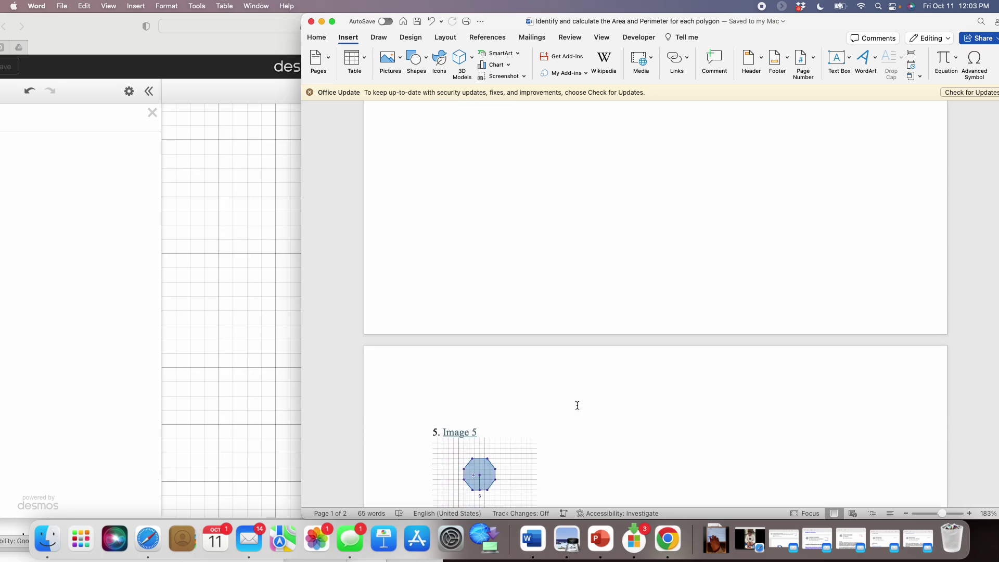
pyautogui.scroll(-5, 577, 405)
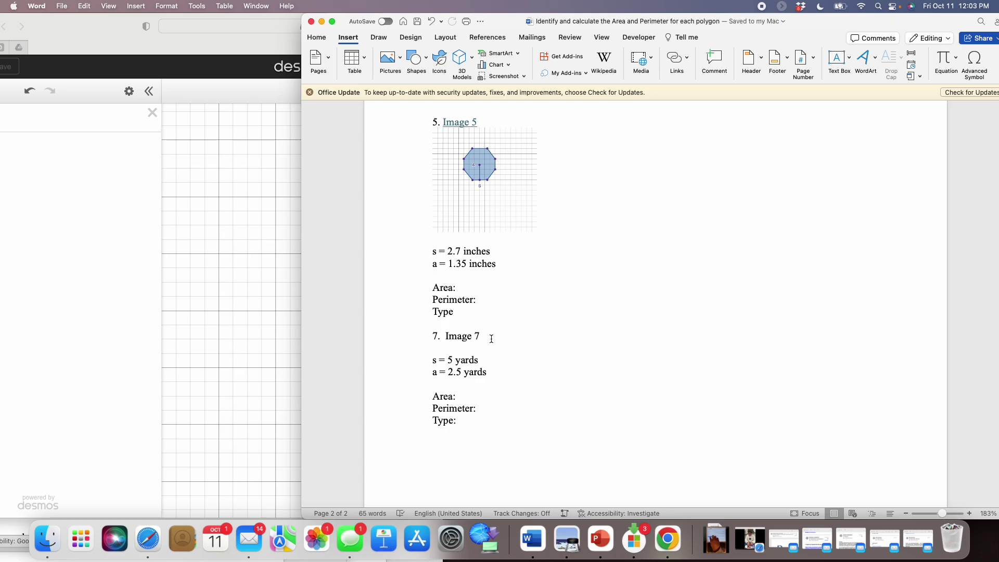
pyautogui.moveTo(484, 336); pyautogui.dragTo(456, 339)
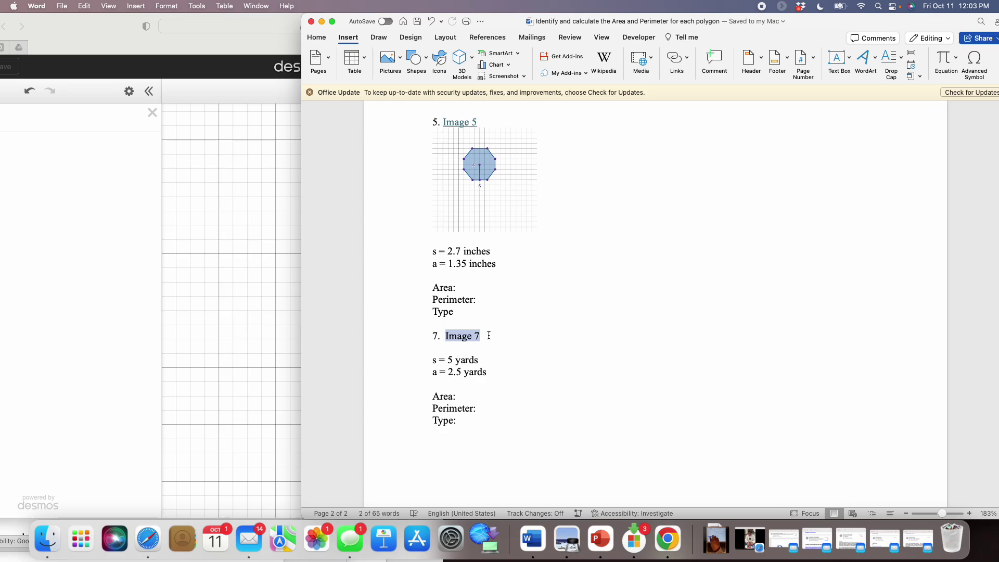
pyautogui.press('super+k')
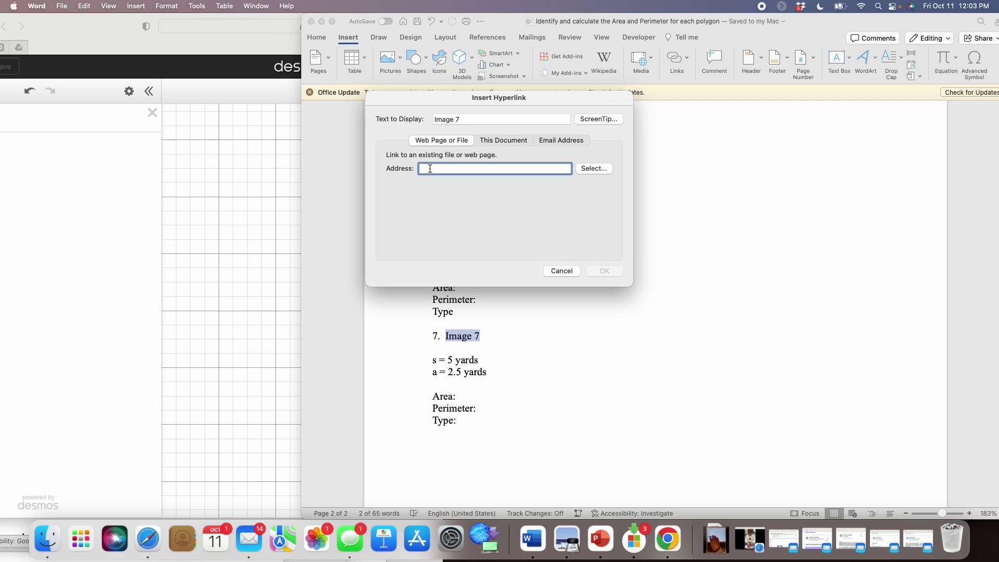
pyautogui.press('super+v')
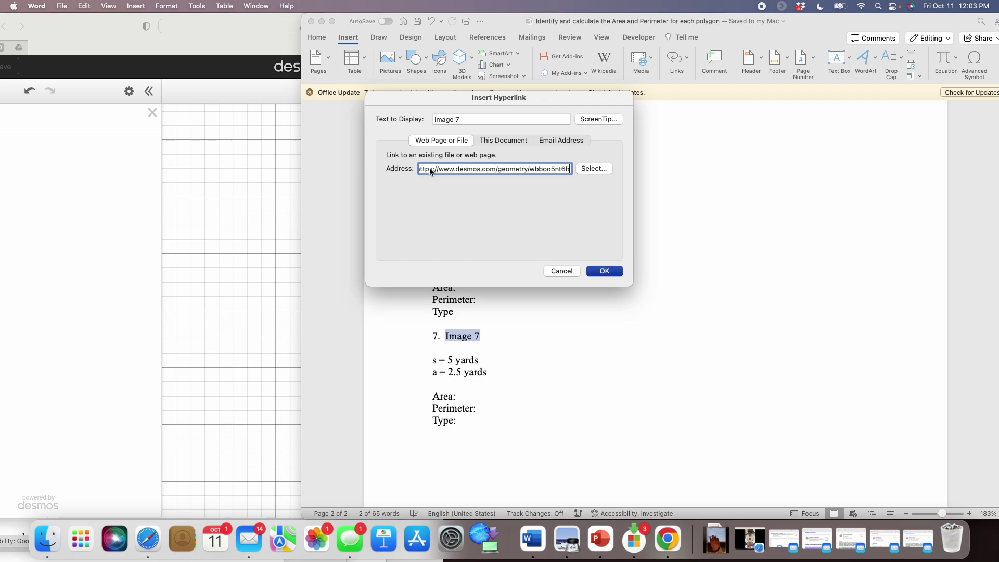
pyautogui.press('Return')
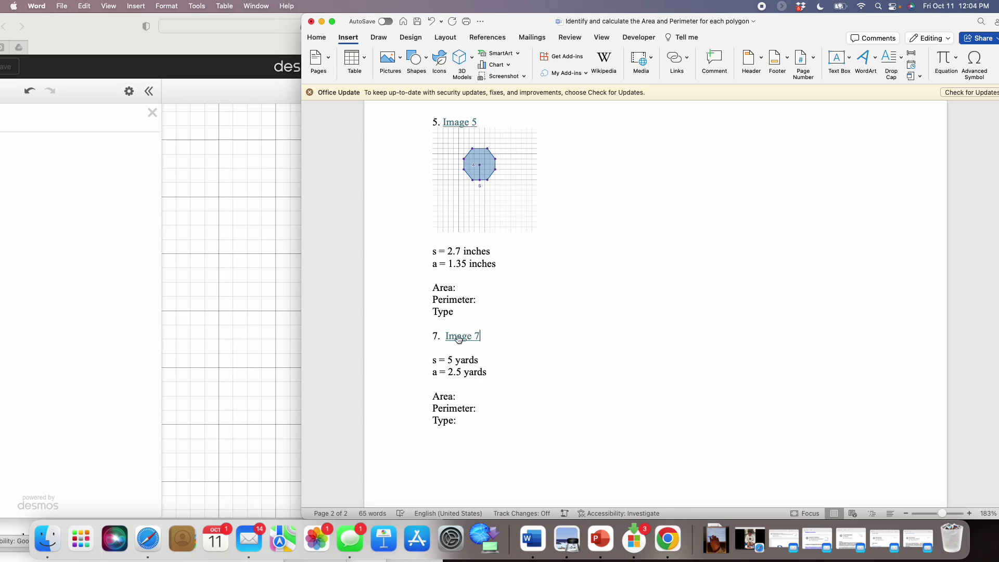
# Step: Add an empty line below the Image 7 link, then switch to Safari and open the downloaded desmos-graph-3.png in Preview
pyautogui.click(484, 335)
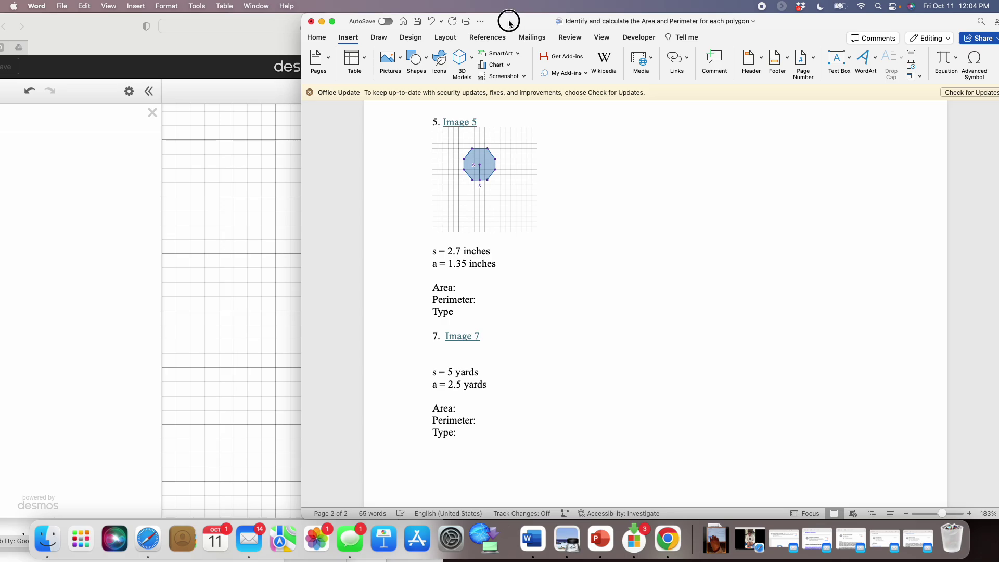
pyautogui.moveTo(508, 18); pyautogui.dragTo(593, 21)
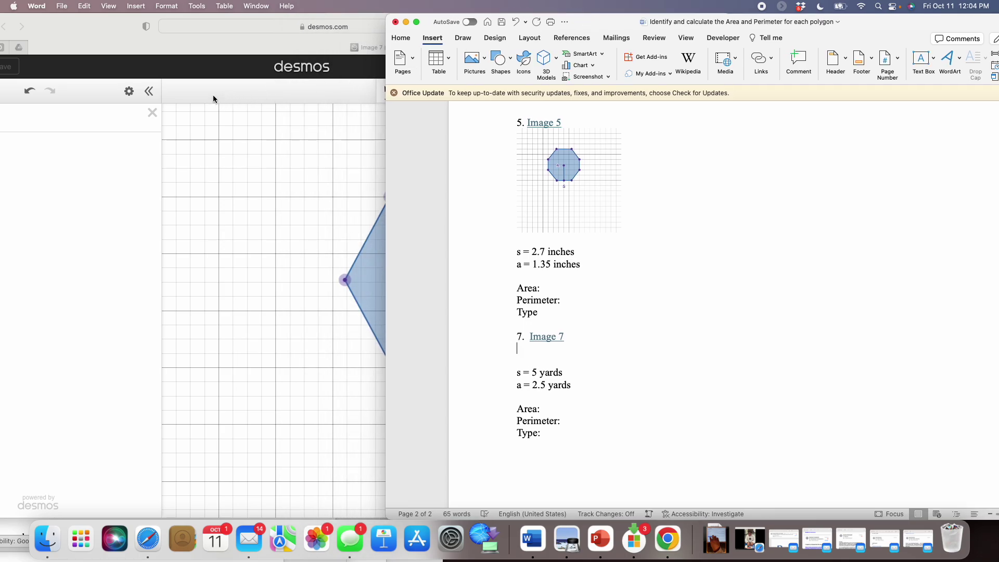
pyautogui.click(107, 37)
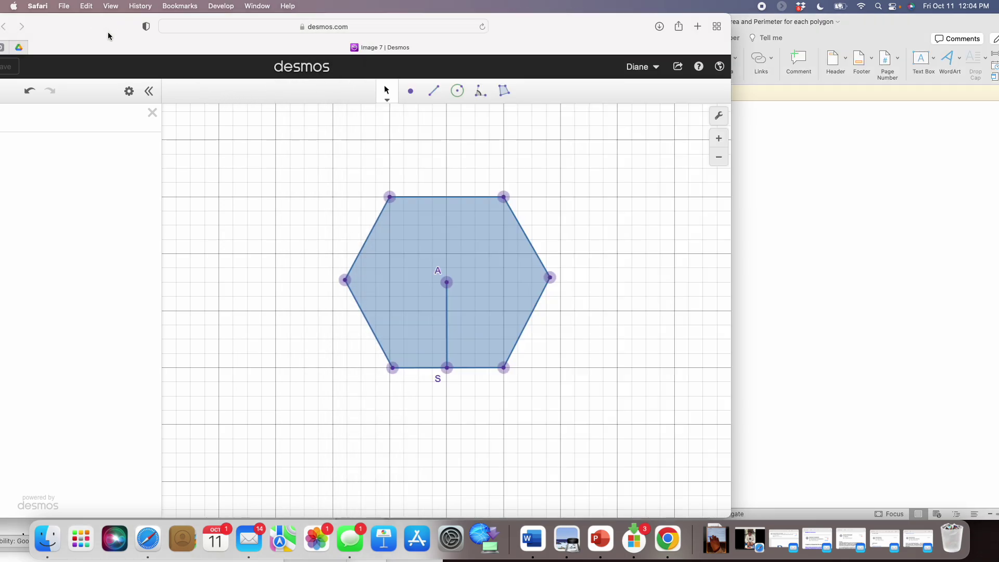
pyautogui.click(660, 27)
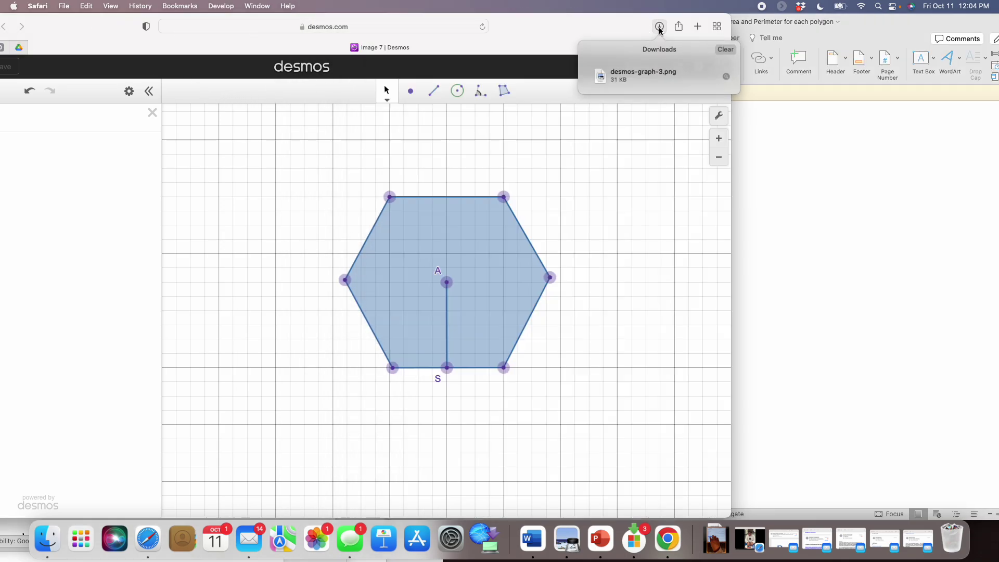
pyautogui.rightClick(644, 77)
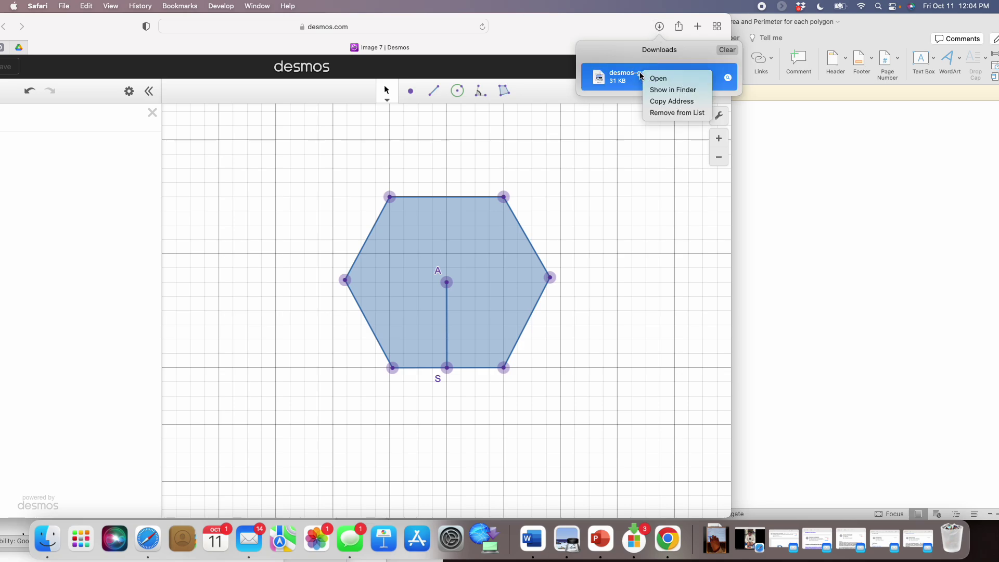
pyautogui.click(631, 78)
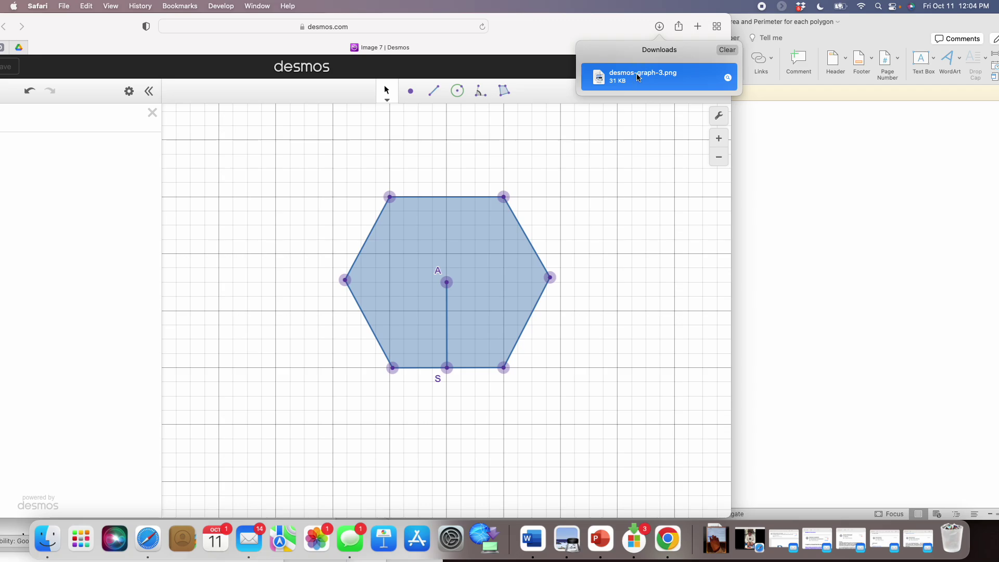
pyautogui.doubleClick(650, 77)
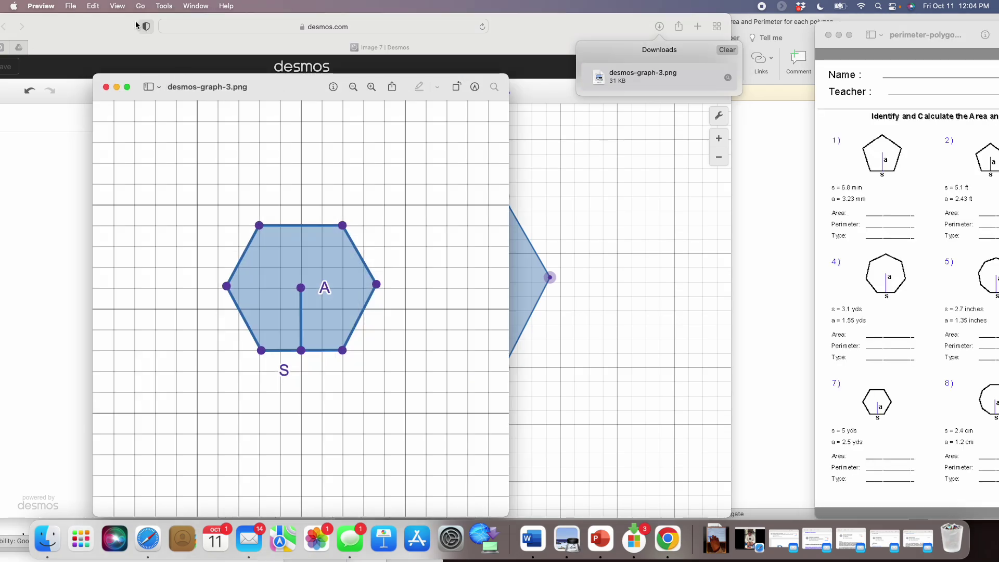
# Step: Try to copy the hexagon picture into the Word document below the Image 7 link, and delete the pasted web address
pyautogui.click(94, 6)
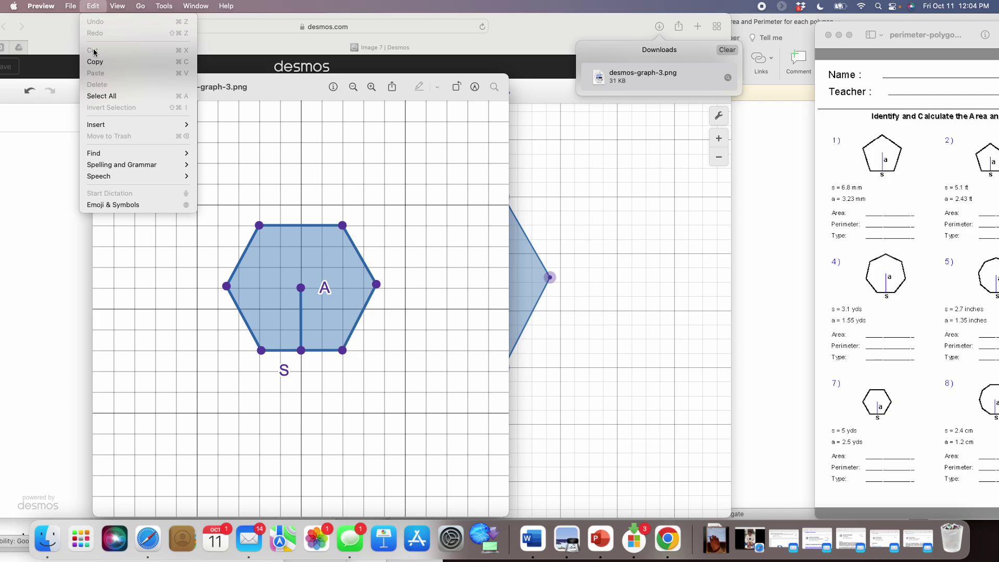
pyautogui.click(773, 168)
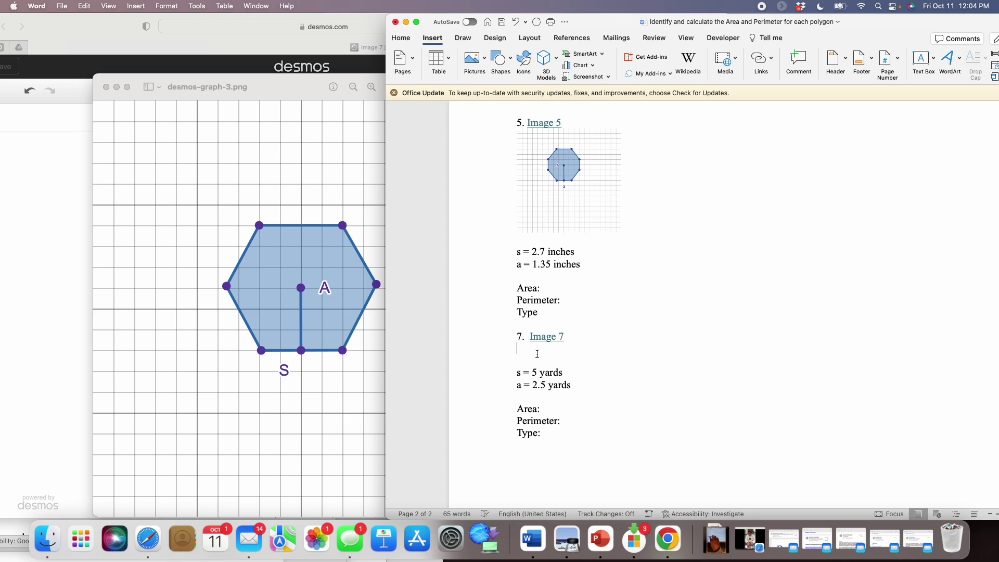
pyautogui.press('super+v')
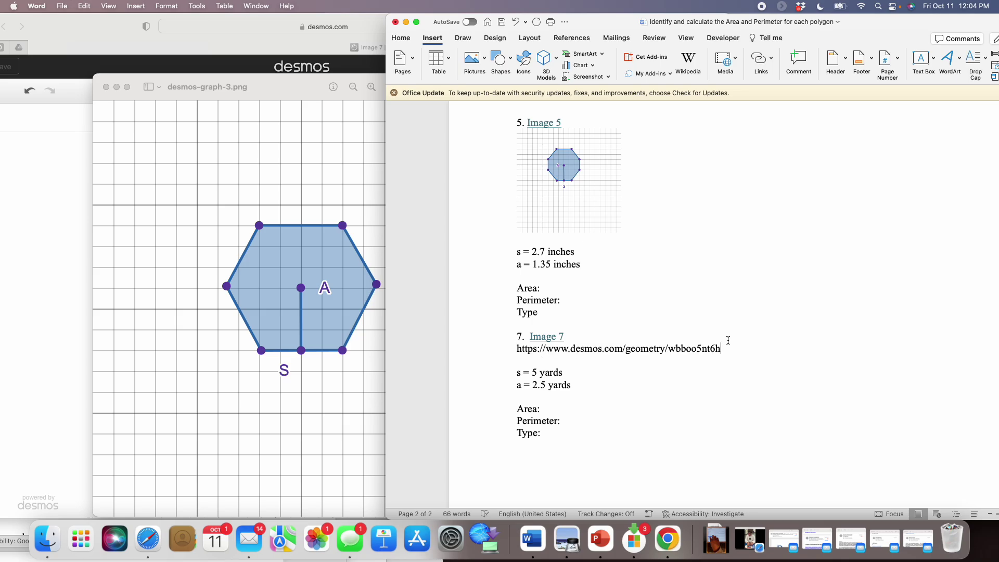
pyautogui.moveTo(728, 341); pyautogui.dragTo(507, 353)
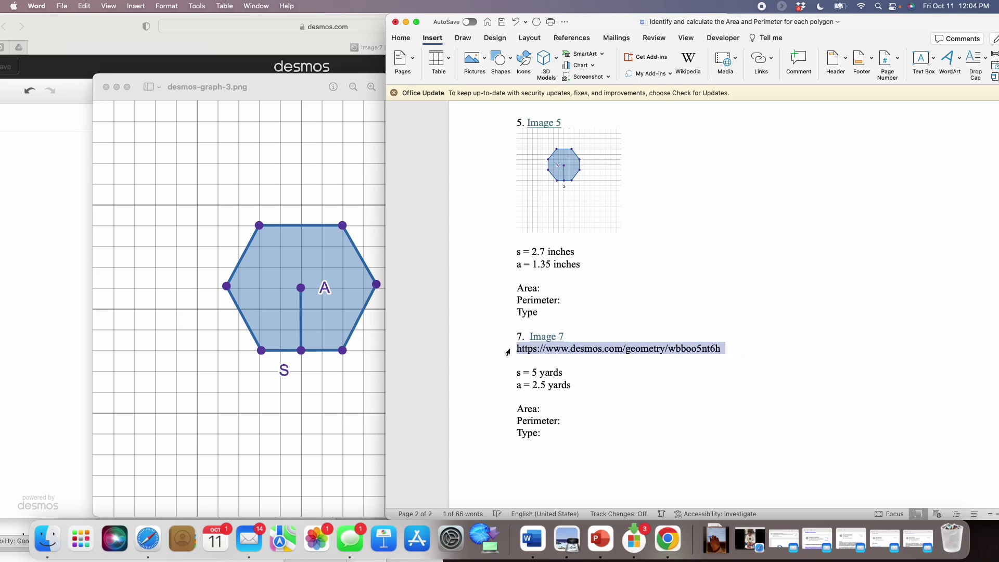
pyautogui.press('BackSpace')
# Step: Copy the hexagon picture from Preview and paste it into the Word document directly below the Image 7 link
pyautogui.click(259, 172)
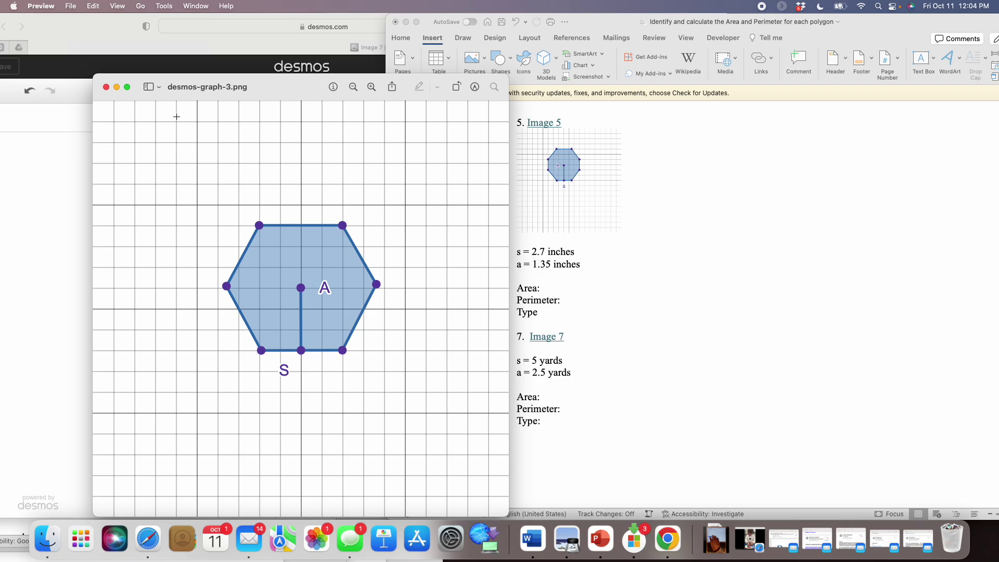
pyautogui.click(91, 6)
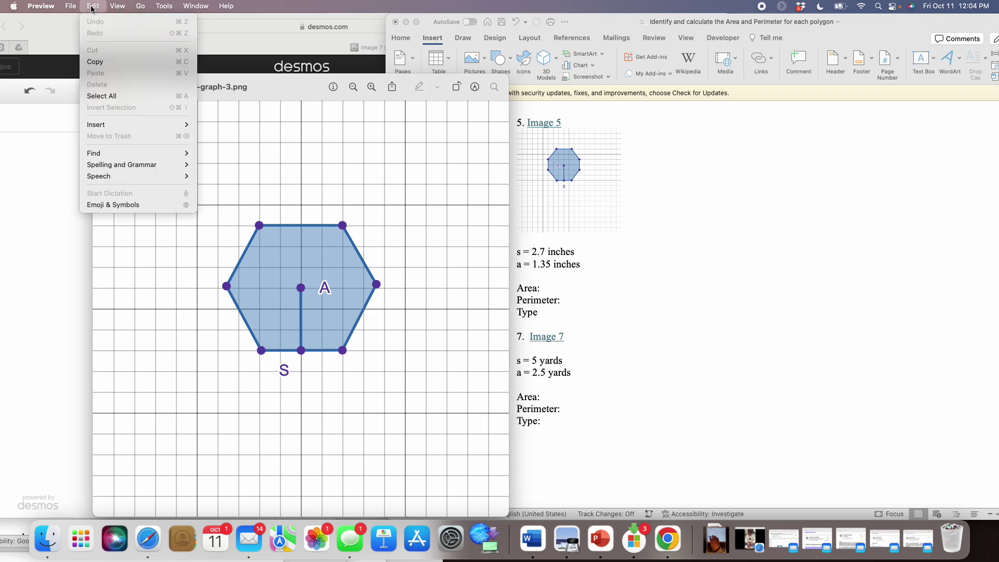
pyautogui.click(109, 62)
pyautogui.click(635, 292)
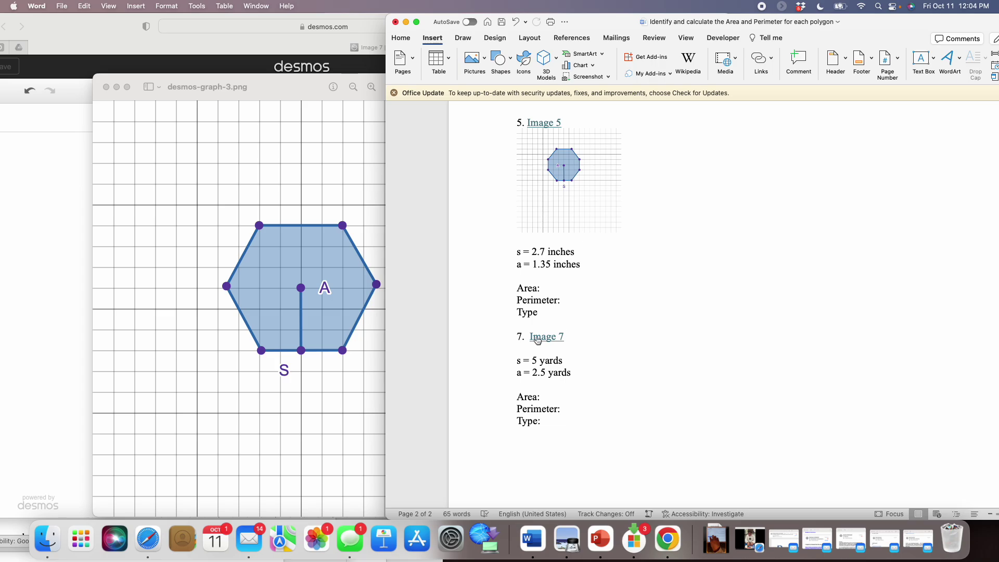
pyautogui.press('super+v')
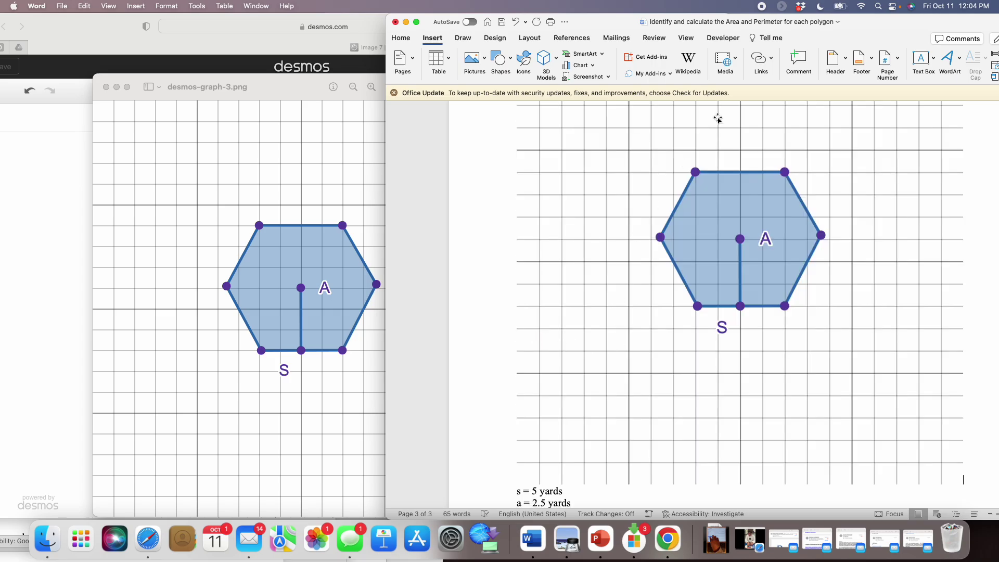
# Step: Shrink the pasted hexagon picture proportionally to about the size of the problem 5 picture and deselect it
pyautogui.moveTo(881, 22); pyautogui.dragTo(668, 23)
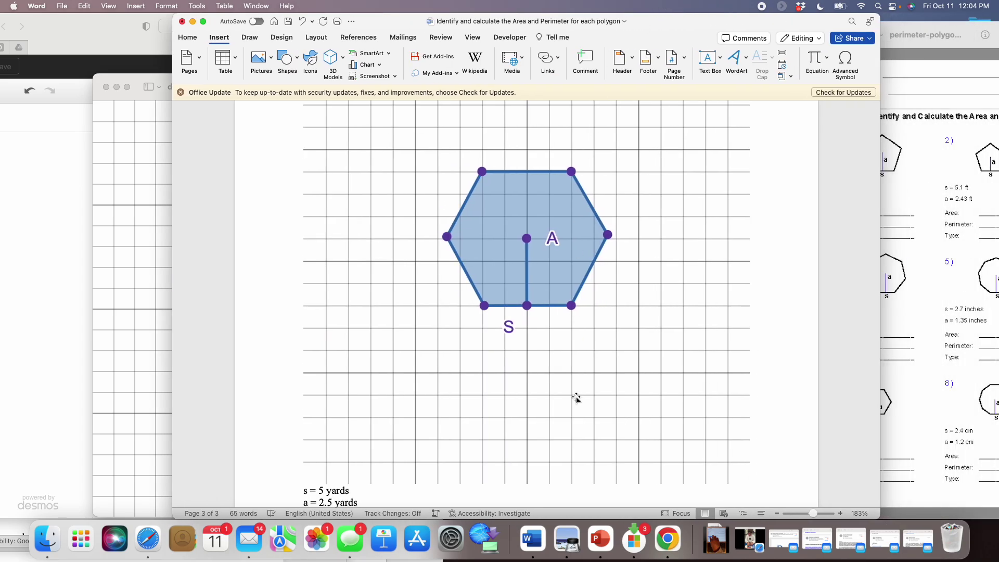
pyautogui.click(754, 473)
pyautogui.moveTo(750, 482); pyautogui.dragTo(462, 238)
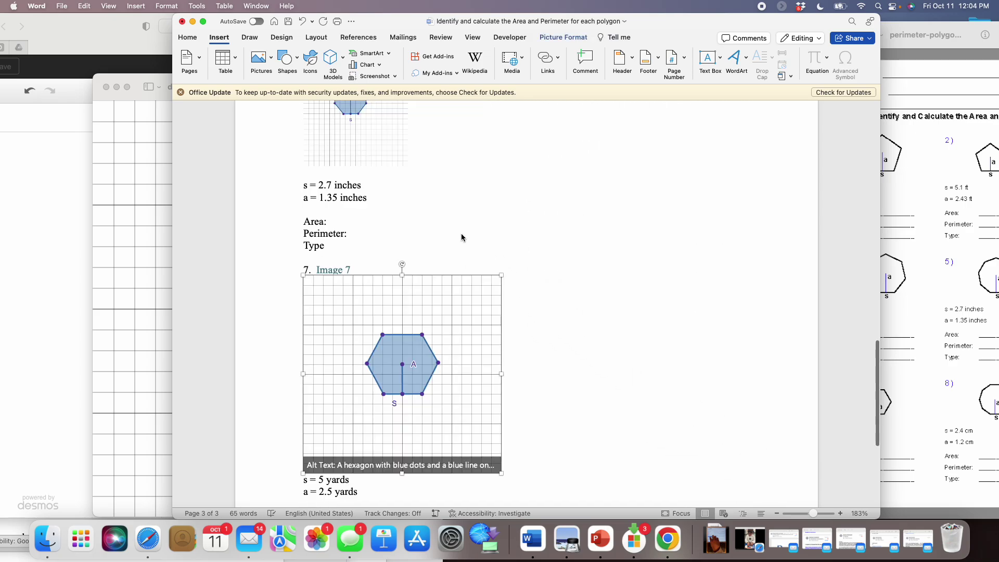
pyautogui.click(497, 470)
pyautogui.moveTo(497, 470); pyautogui.dragTo(417, 381)
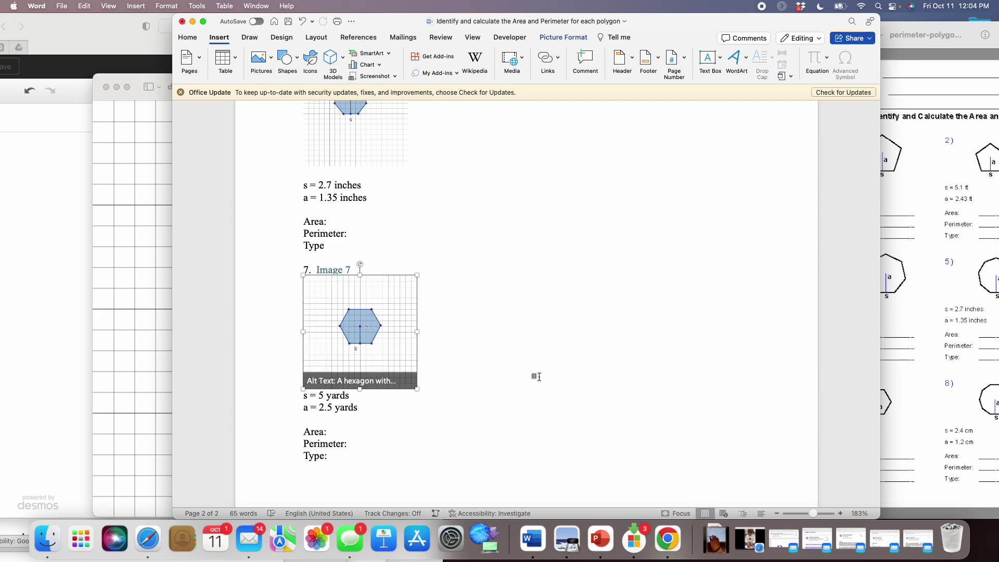
pyautogui.click(536, 376)
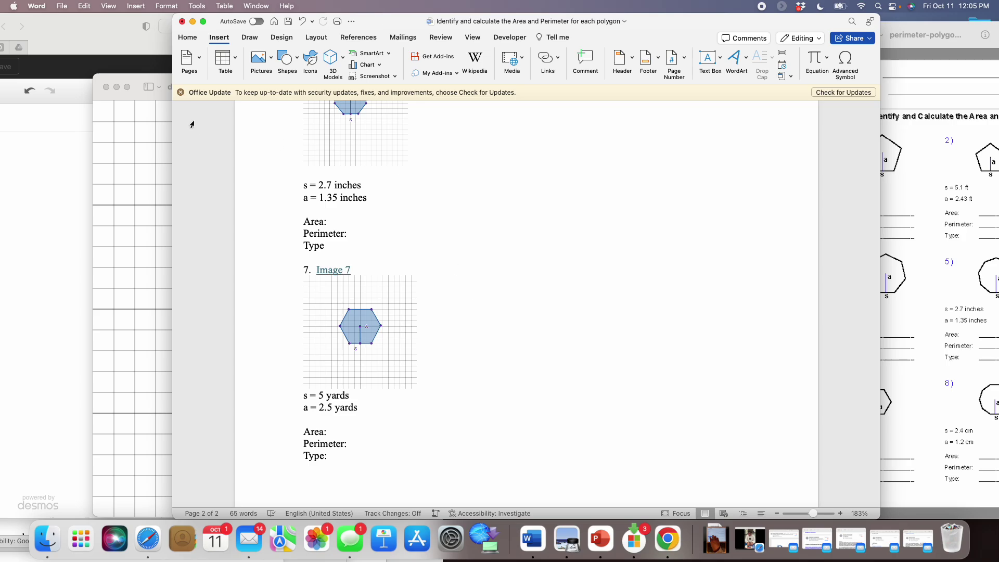
# Step: Save the document and open the Image 7 hyperlink to test it
pyautogui.click(63, 9)
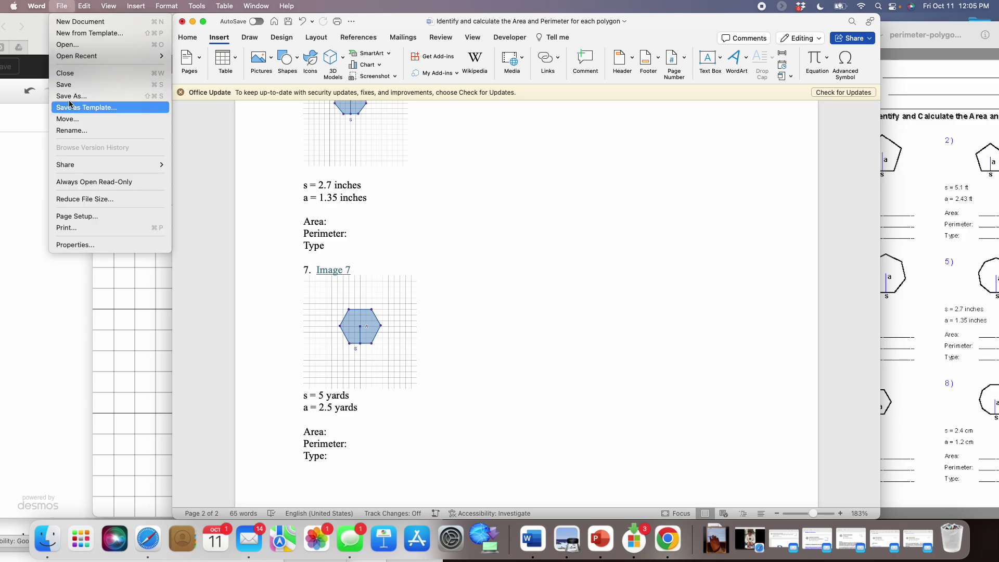
pyautogui.click(87, 88)
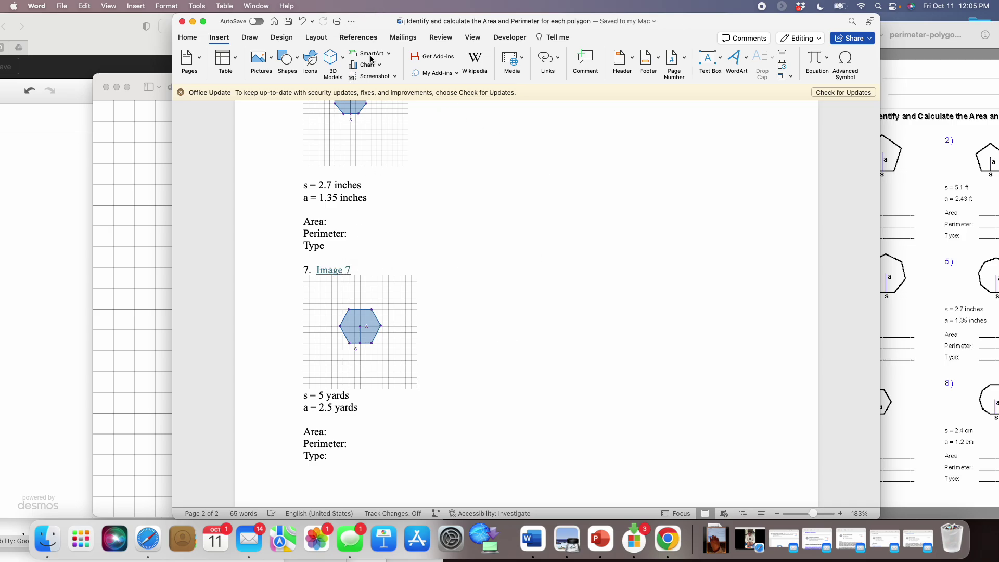
pyautogui.click(336, 270)
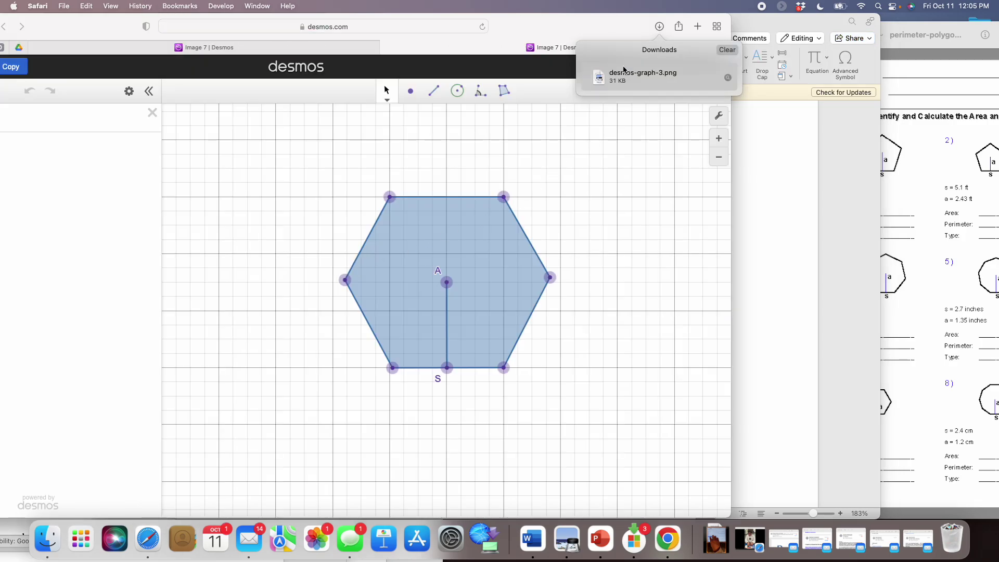
pyautogui.click(623, 155)
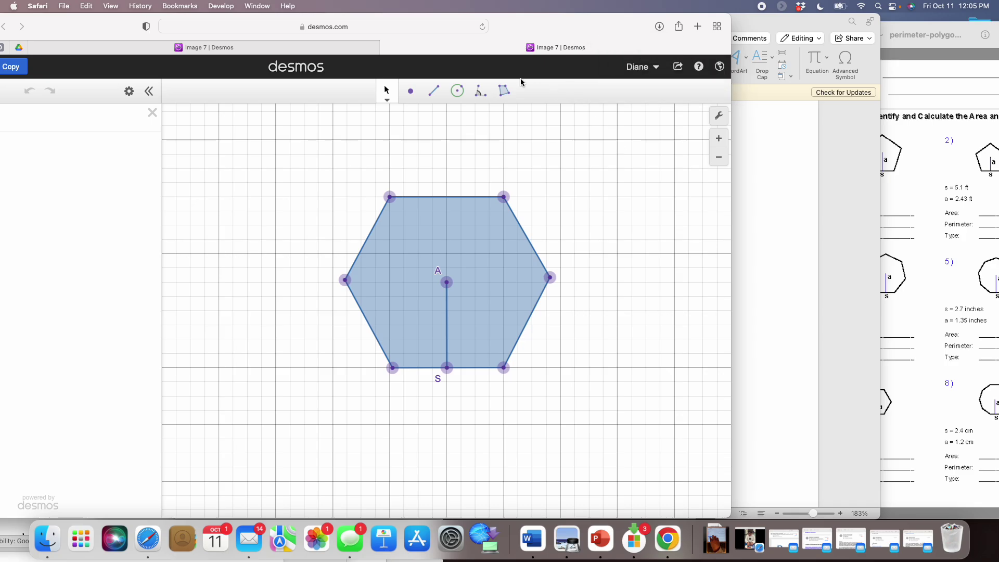